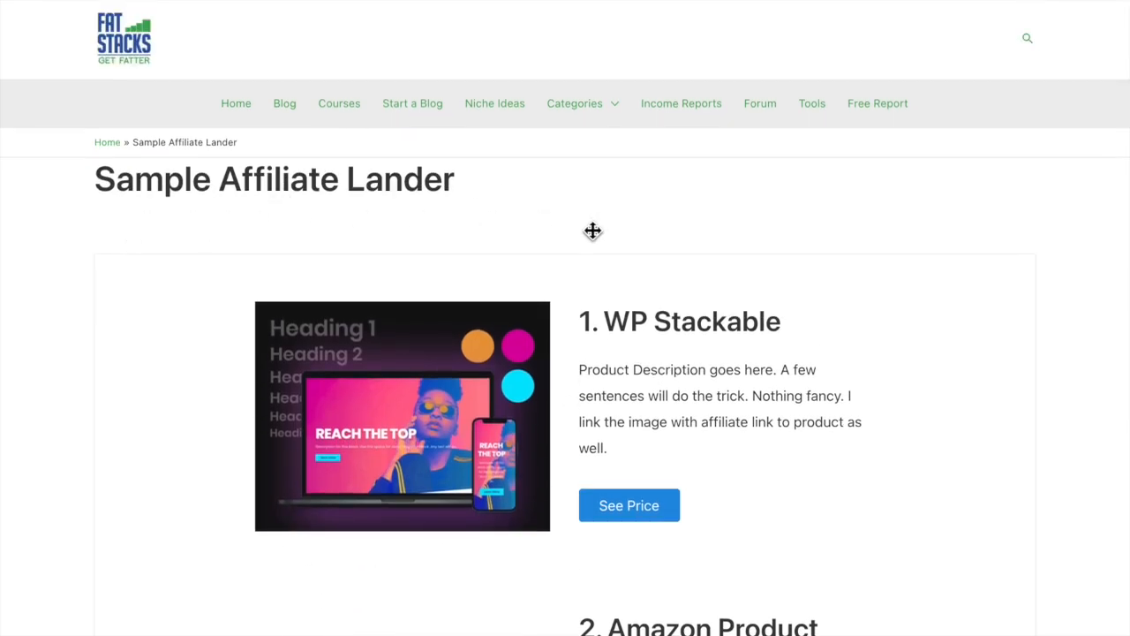
- Open the CPT UI form for adding a new custom post type in the WordPress dashboard
click(593, 0)
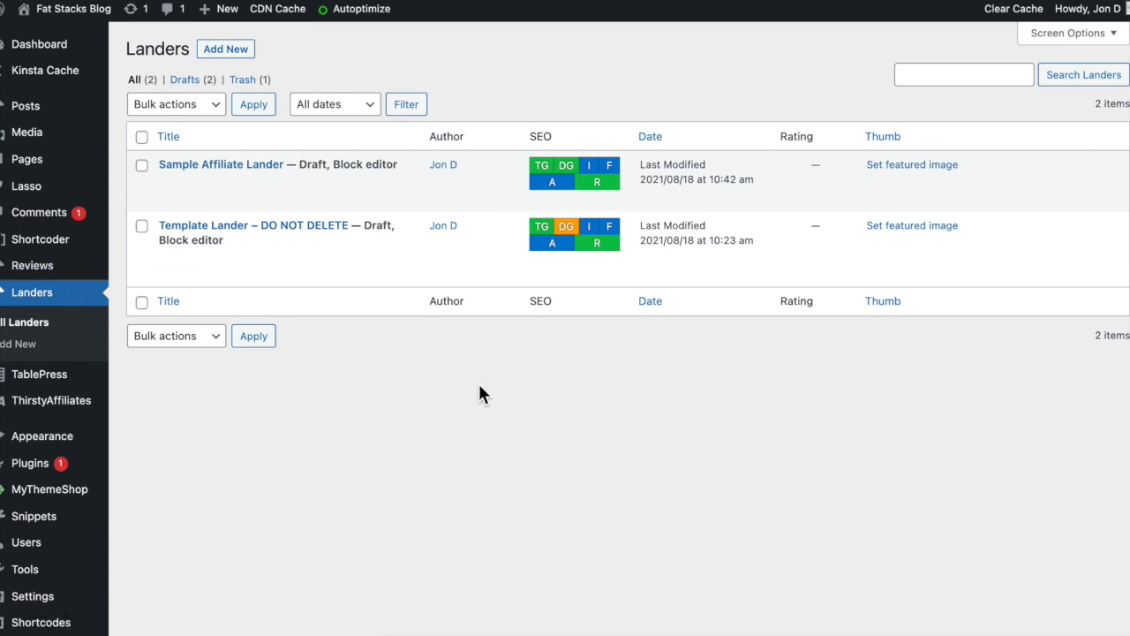
scroll(474, 385, down, 3)
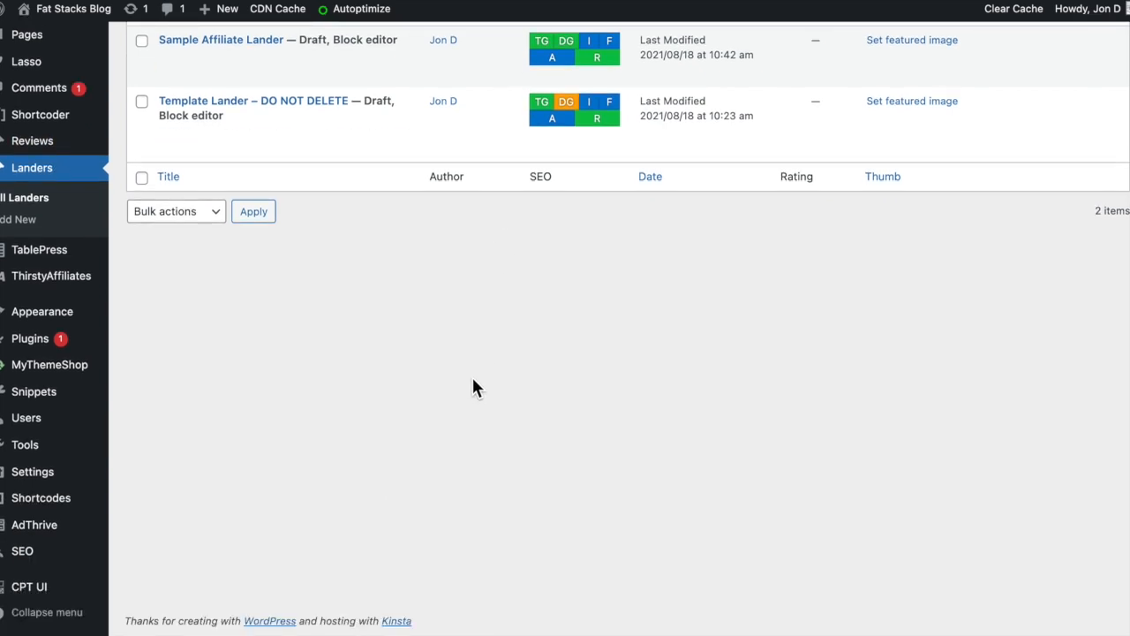
mouse_move(36, 588)
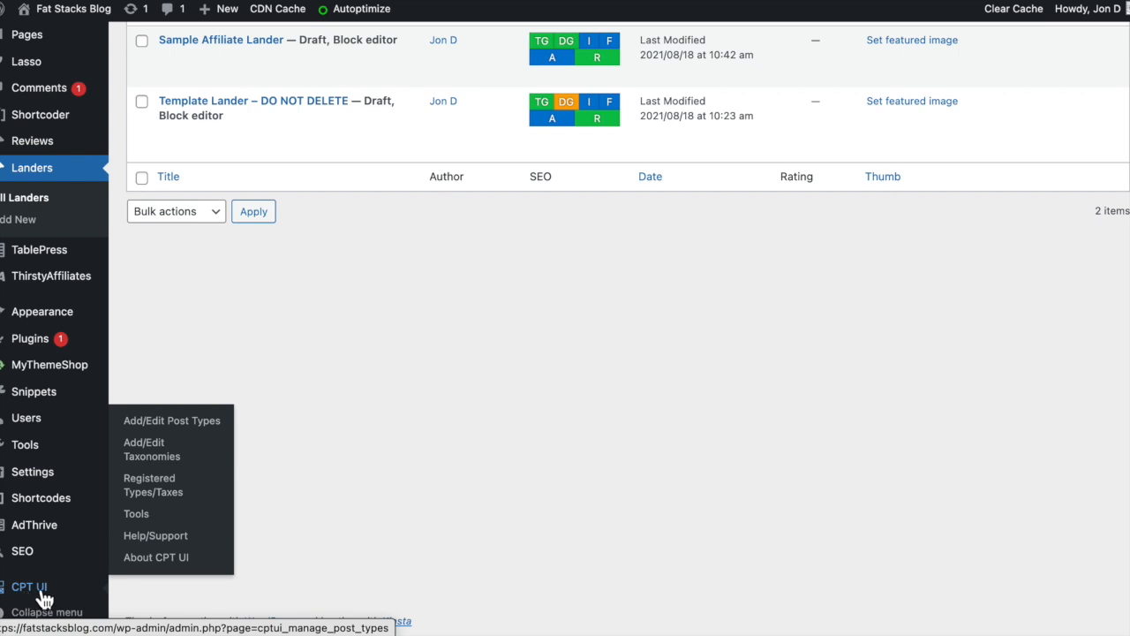
click(175, 424)
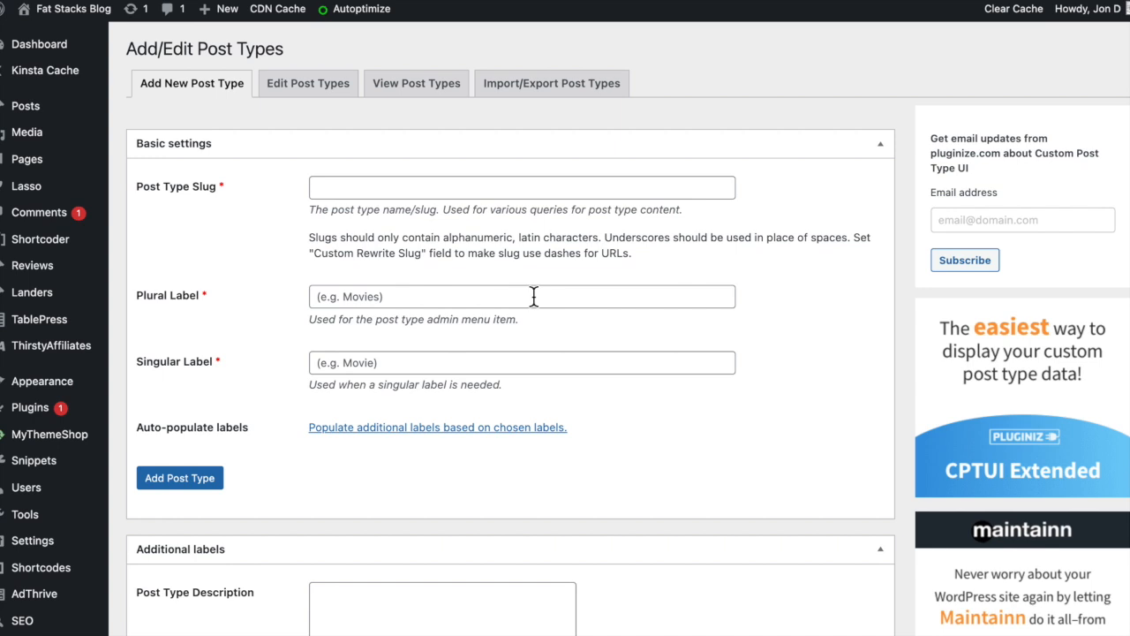
click(378, 187)
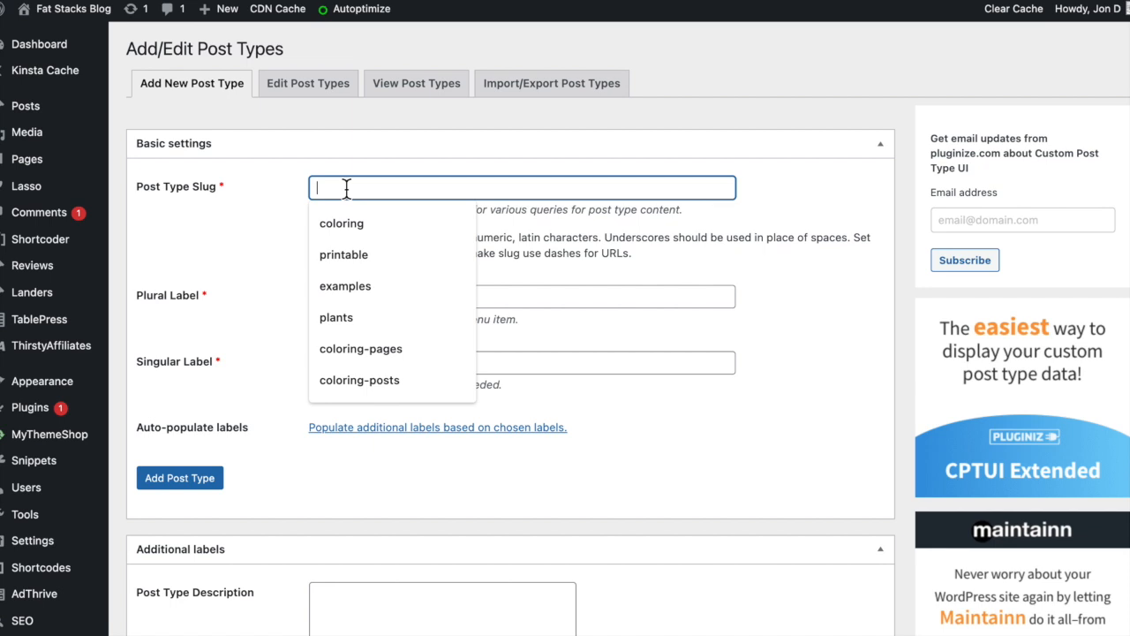
click(369, 152)
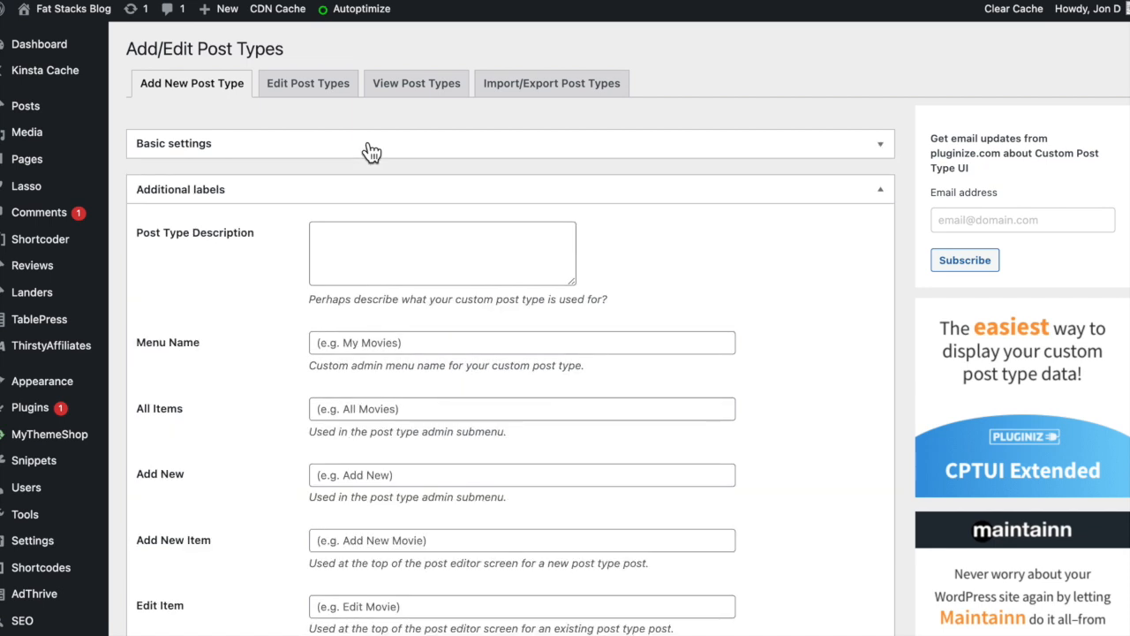
click(731, 154)
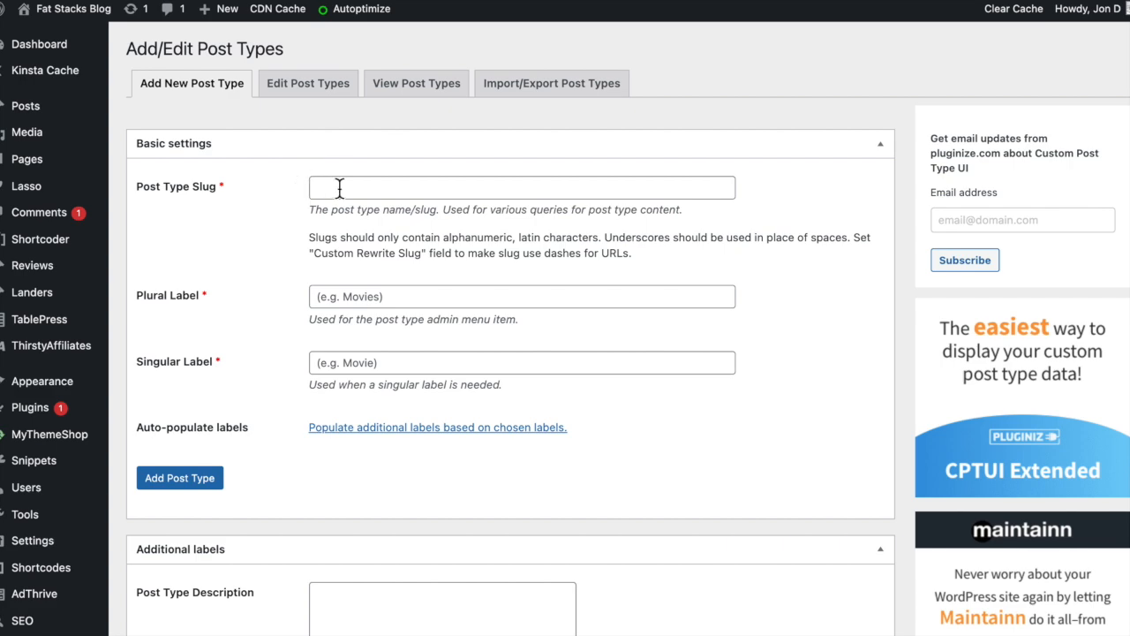
- Enable Page Attributes and Post Formats support in the new post type form without adding the post type
scroll(265, 362, down, 20)
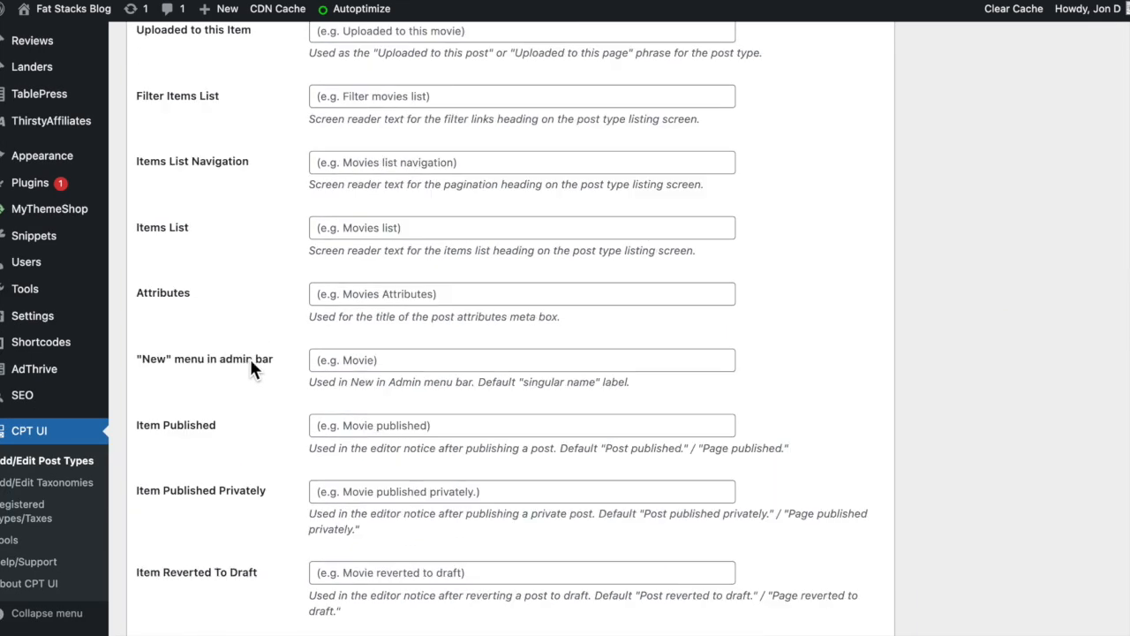
scroll(250, 366, down, 3)
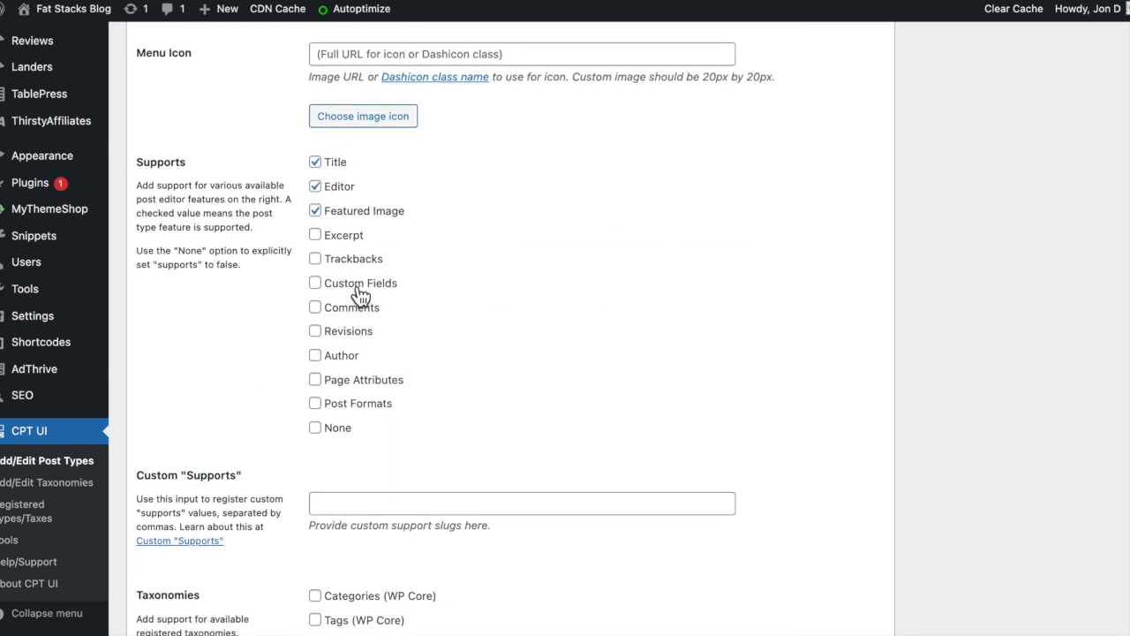
click(325, 382)
click(323, 405)
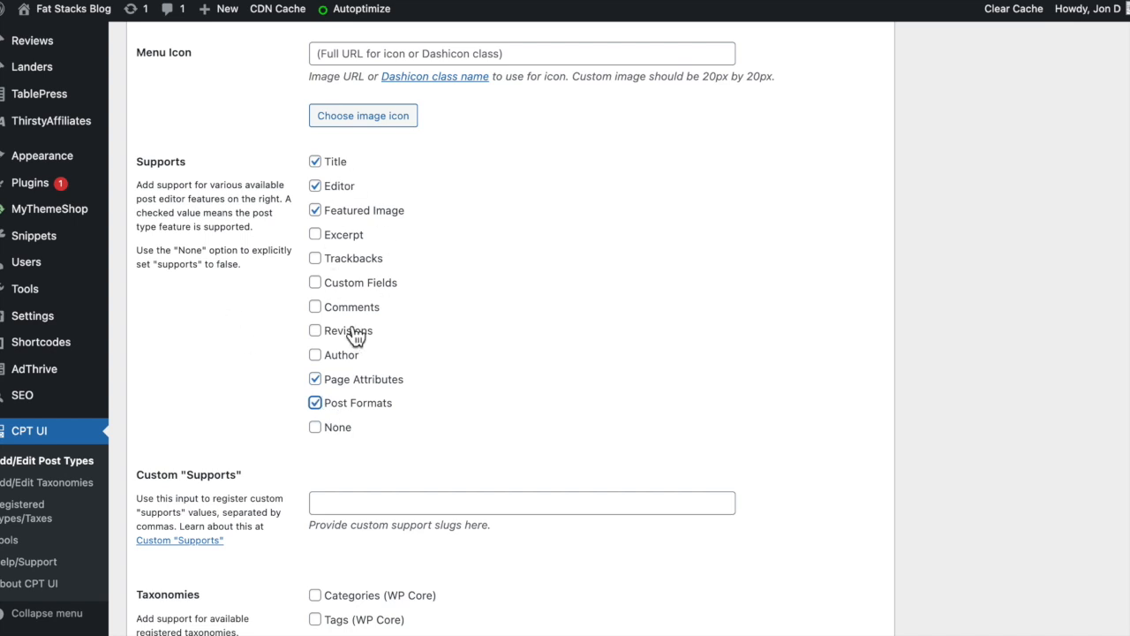
scroll(243, 371, down, 5)
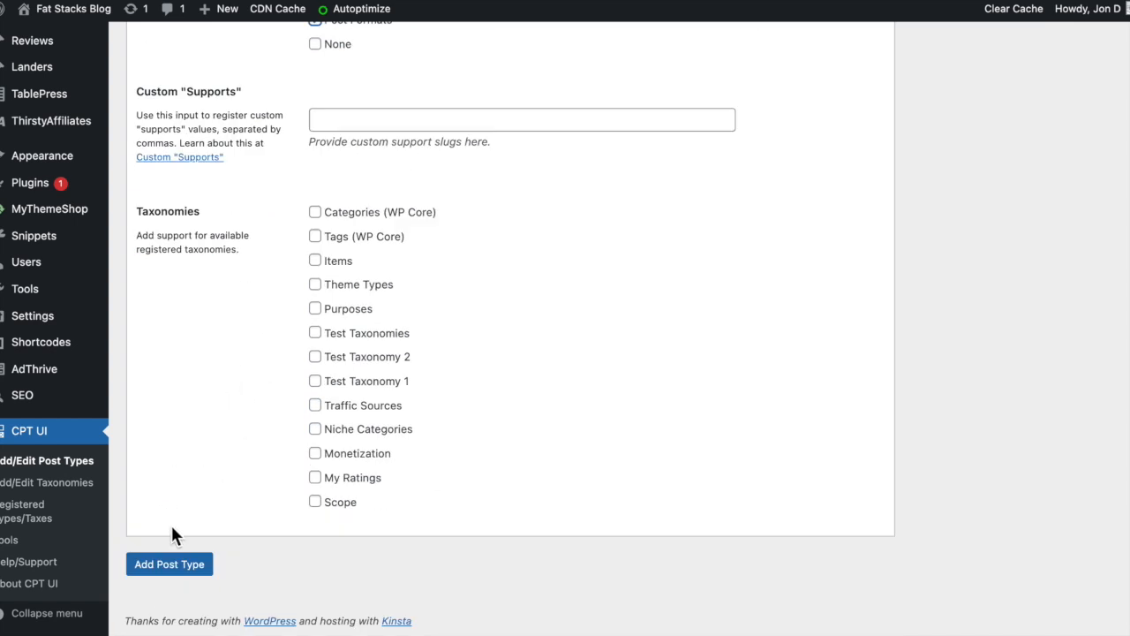
scroll(203, 417, up, 10)
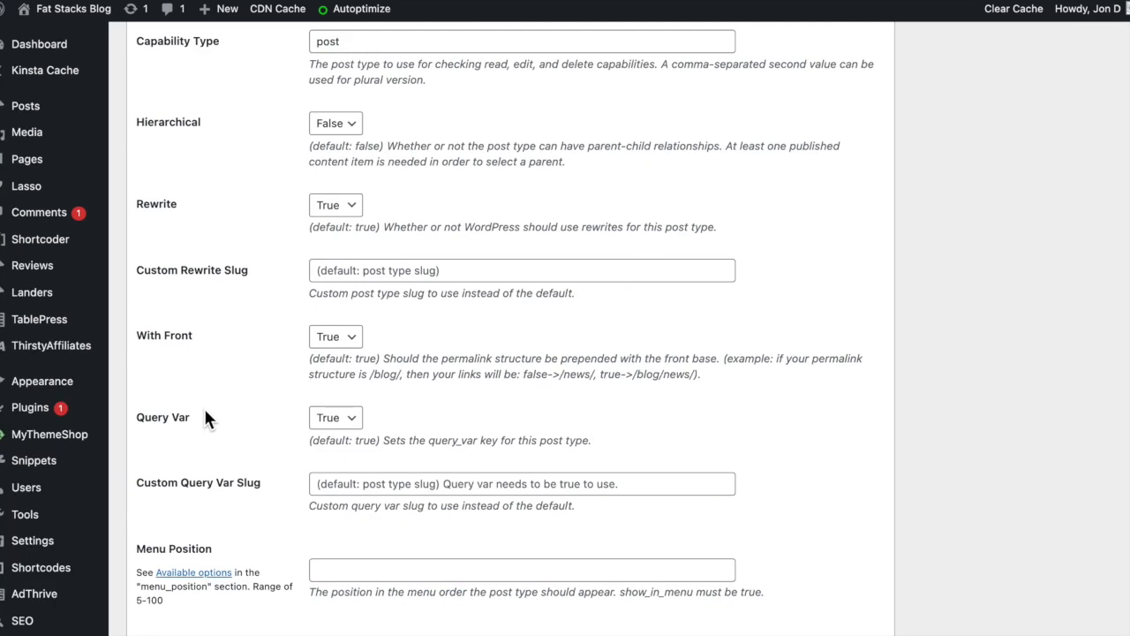
scroll(205, 419, down, 5)
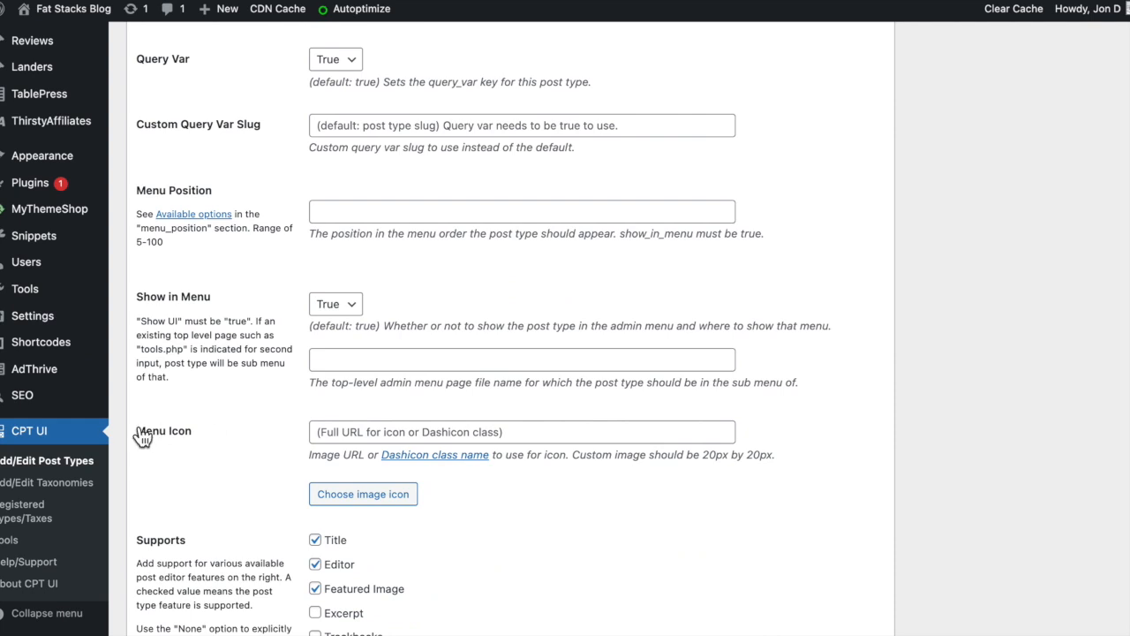
- Open the SEO Settings and show the indexing options of the Robots Meta Settings
mouse_move(10, 399)
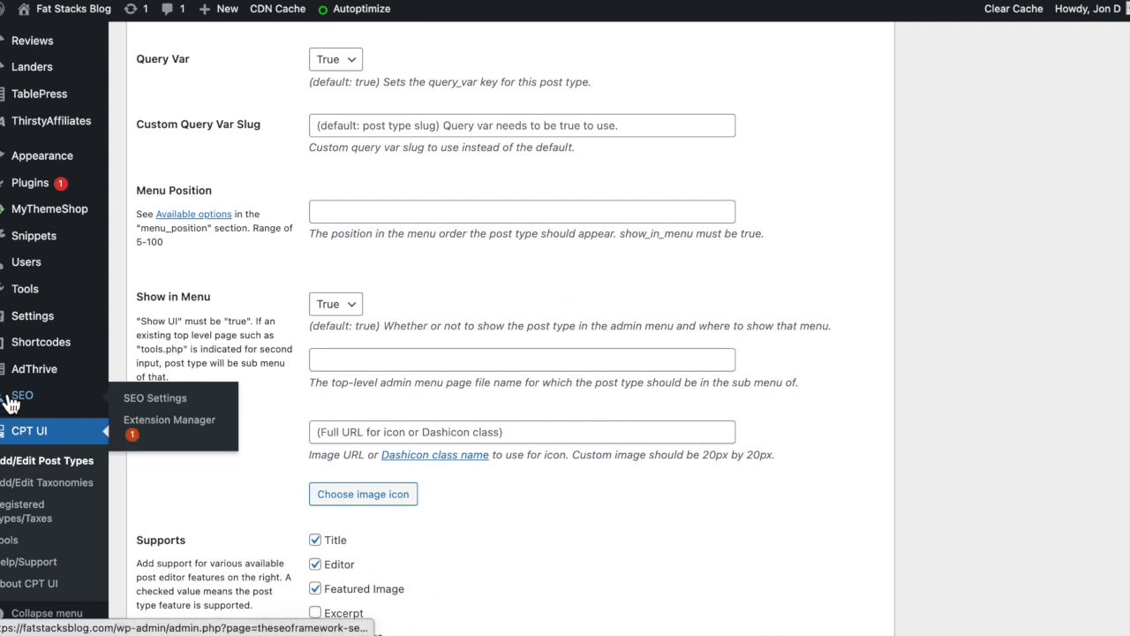
click(164, 399)
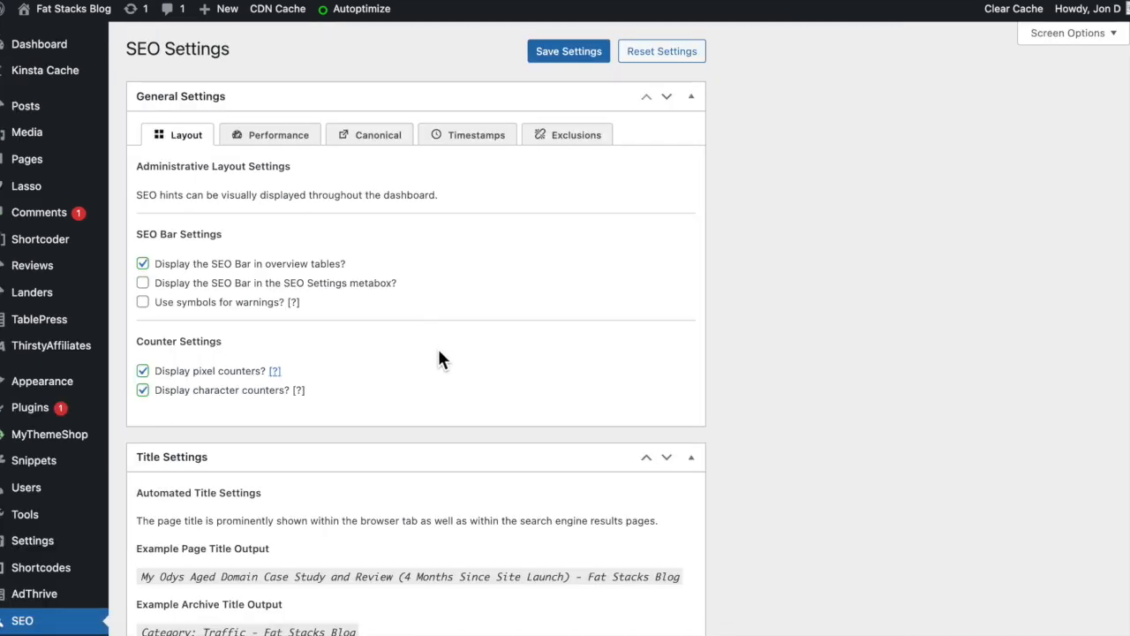
scroll(439, 359, down, 20)
scroll(441, 362, down, 15)
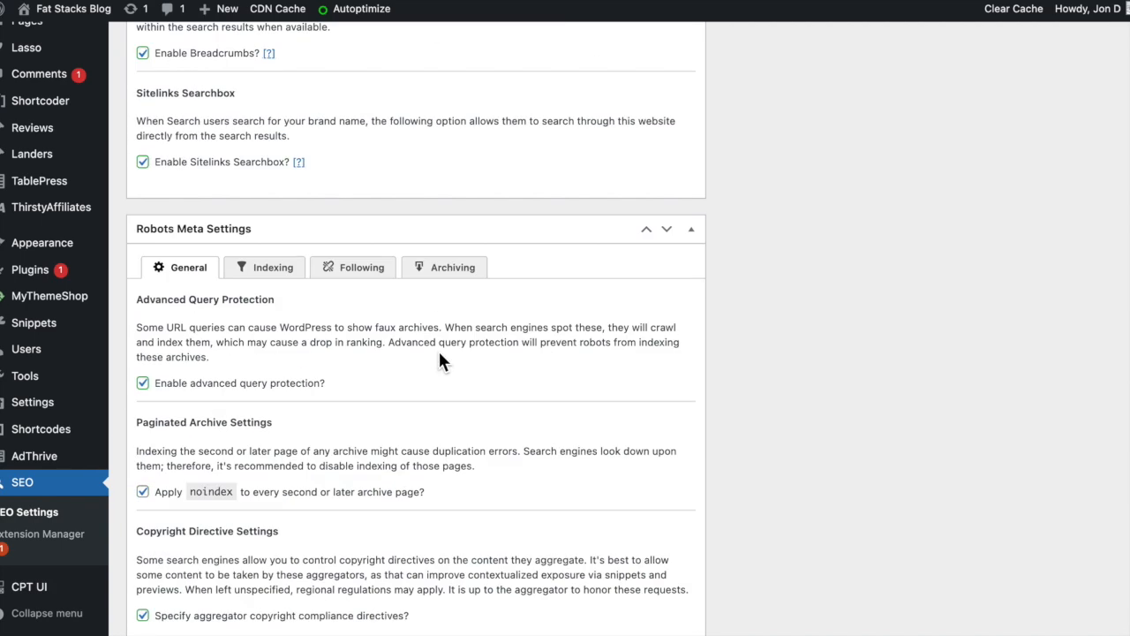
scroll(441, 361, down, 2)
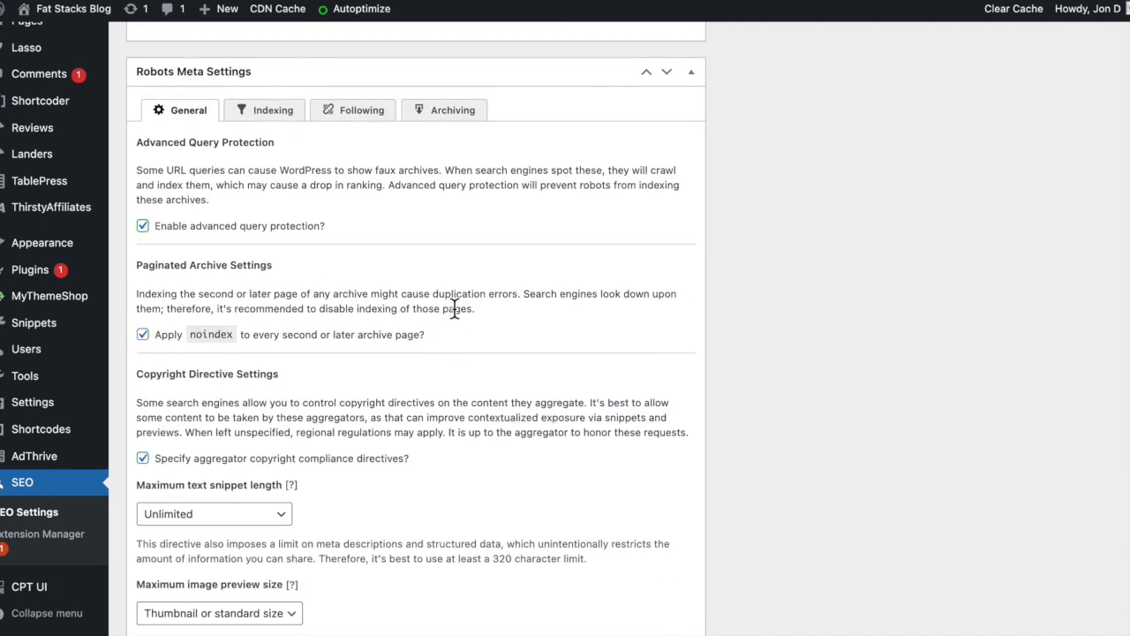
scroll(454, 308, down, 7)
scroll(454, 316, down, 9)
scroll(455, 319, up, 10)
scroll(459, 320, up, 8)
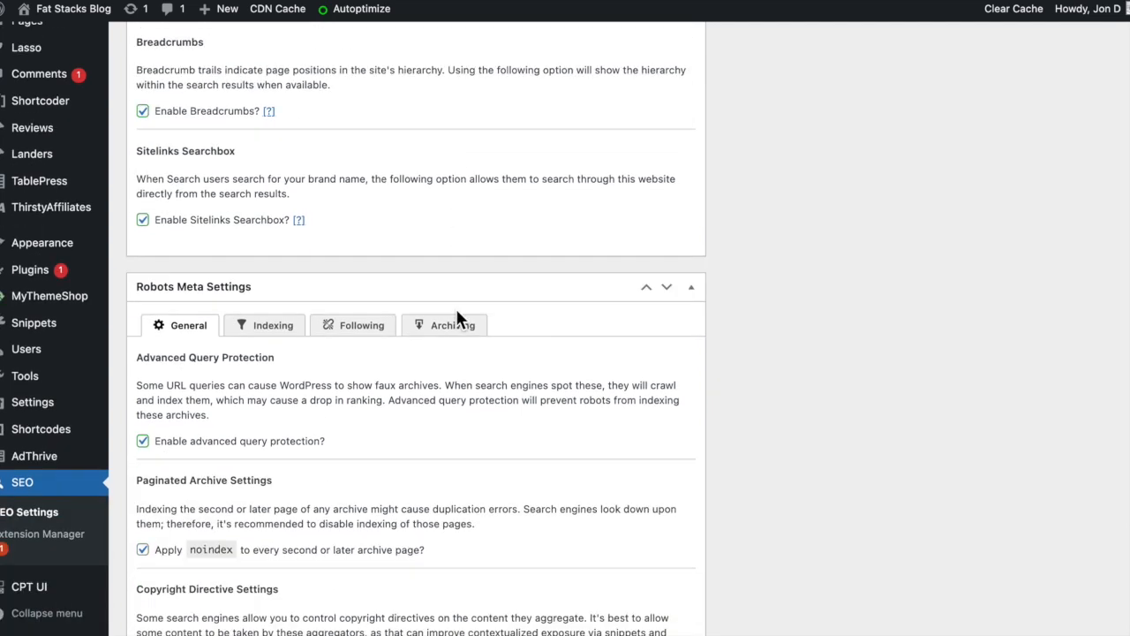
click(266, 326)
- Examine which post types and taxonomies have noindex applied, including the Landers post type
scroll(494, 265, down, 2)
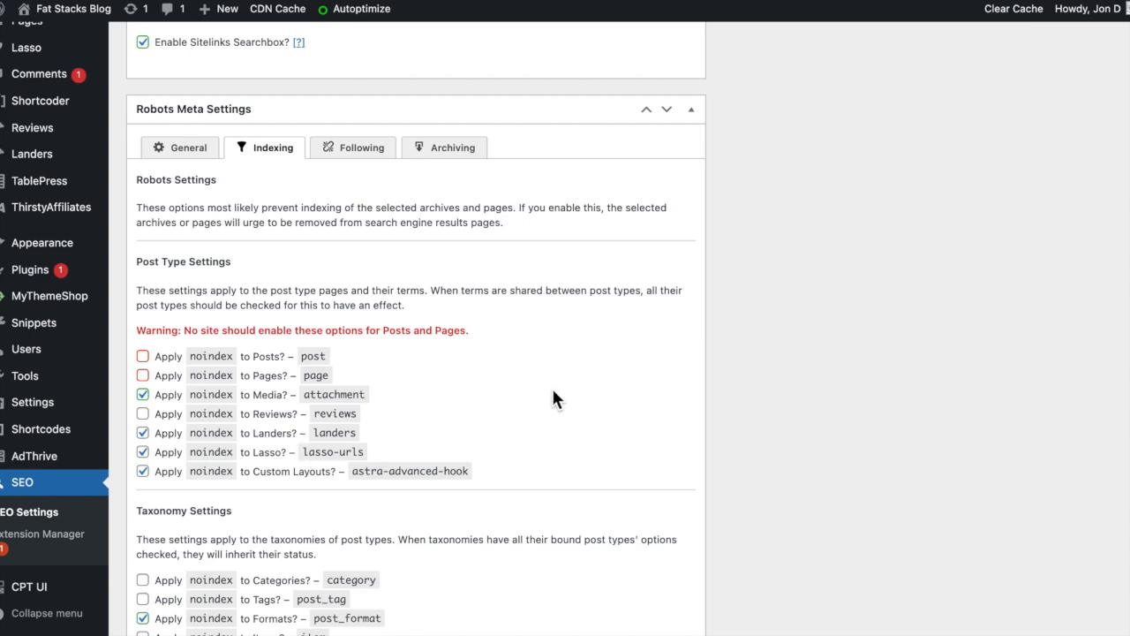
scroll(624, 390, down, 6)
scroll(623, 386, up, 6)
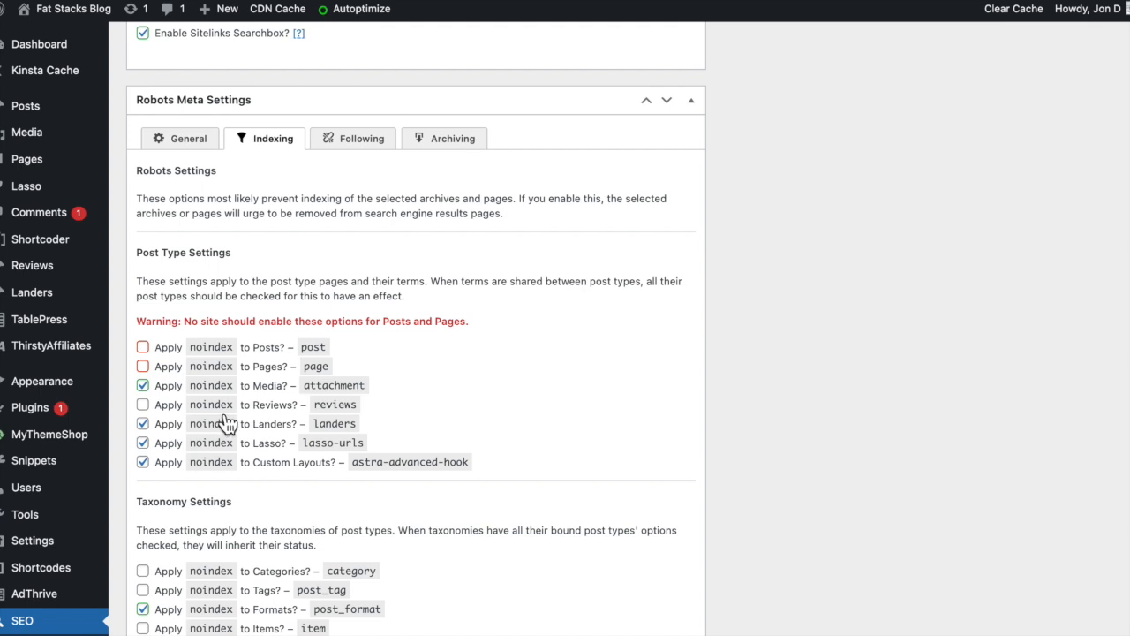
scroll(538, 393, down, 3)
scroll(543, 393, down, 3)
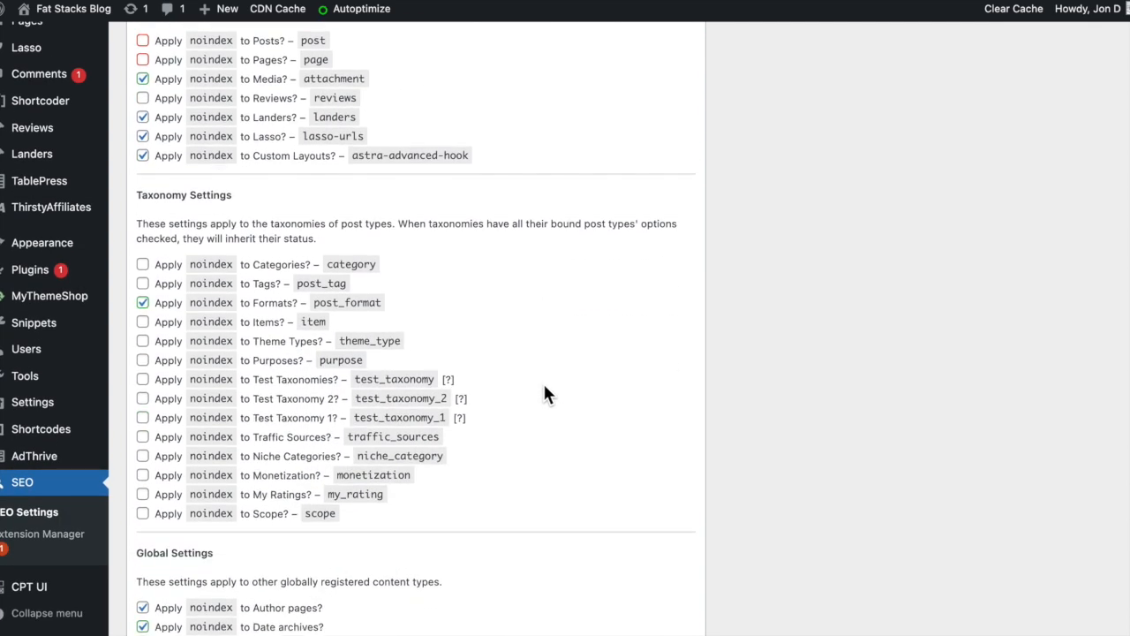
scroll(547, 393, down, 2)
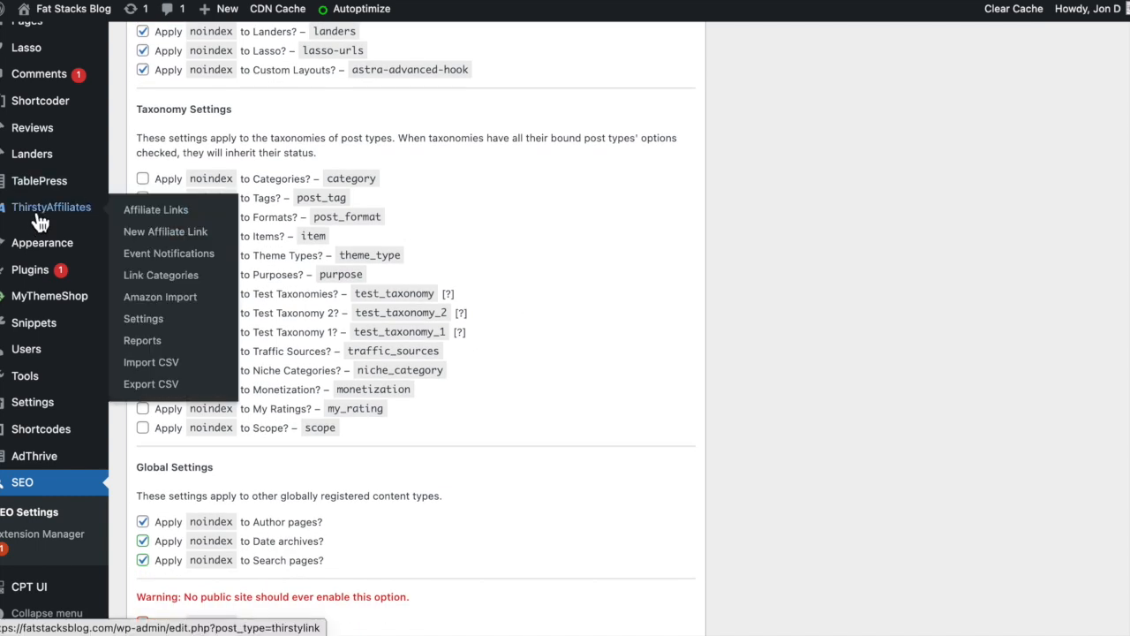
- Duplicate the "Template Lander – DO NOT DELETE" draft in the Landers list and open the copy for editing
mouse_move(41, 156)
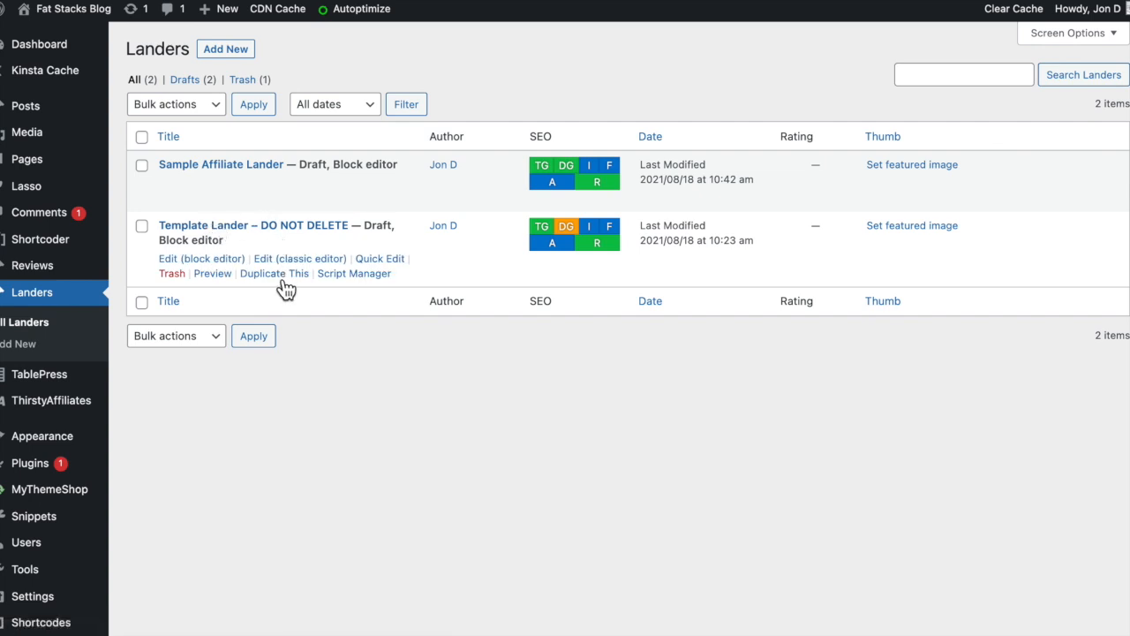
click(275, 274)
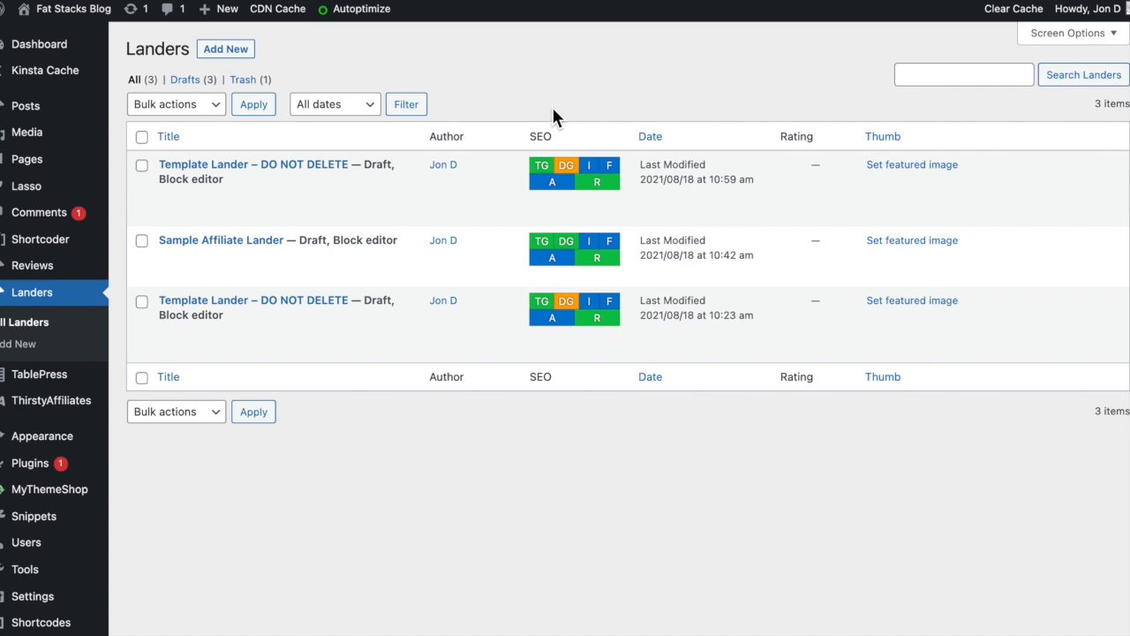
mouse_move(346, 187)
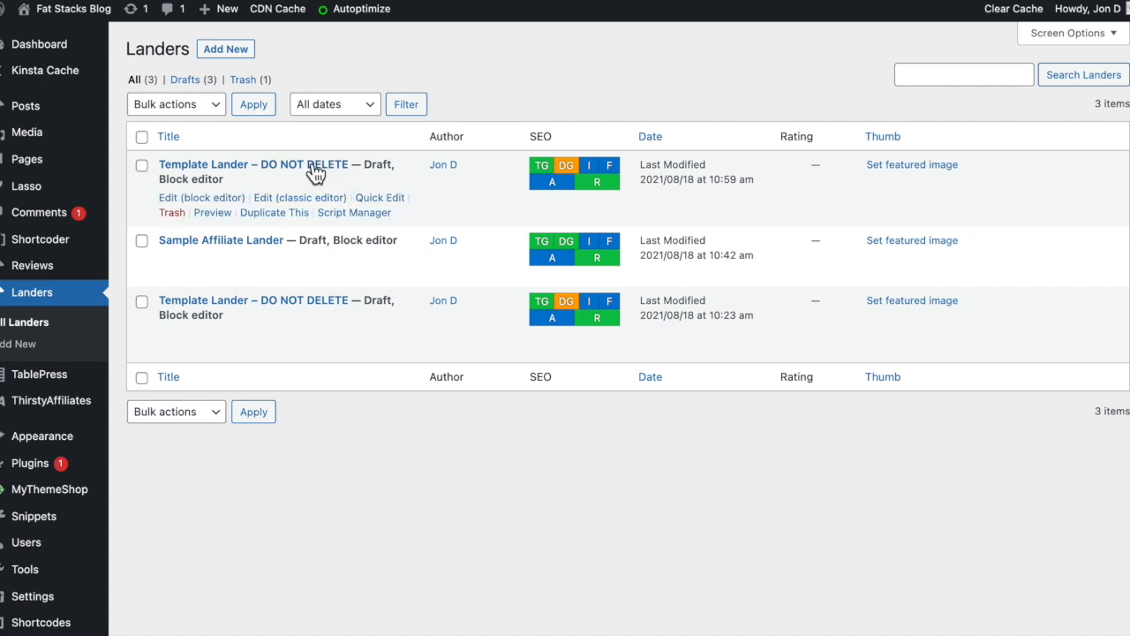
click(311, 167)
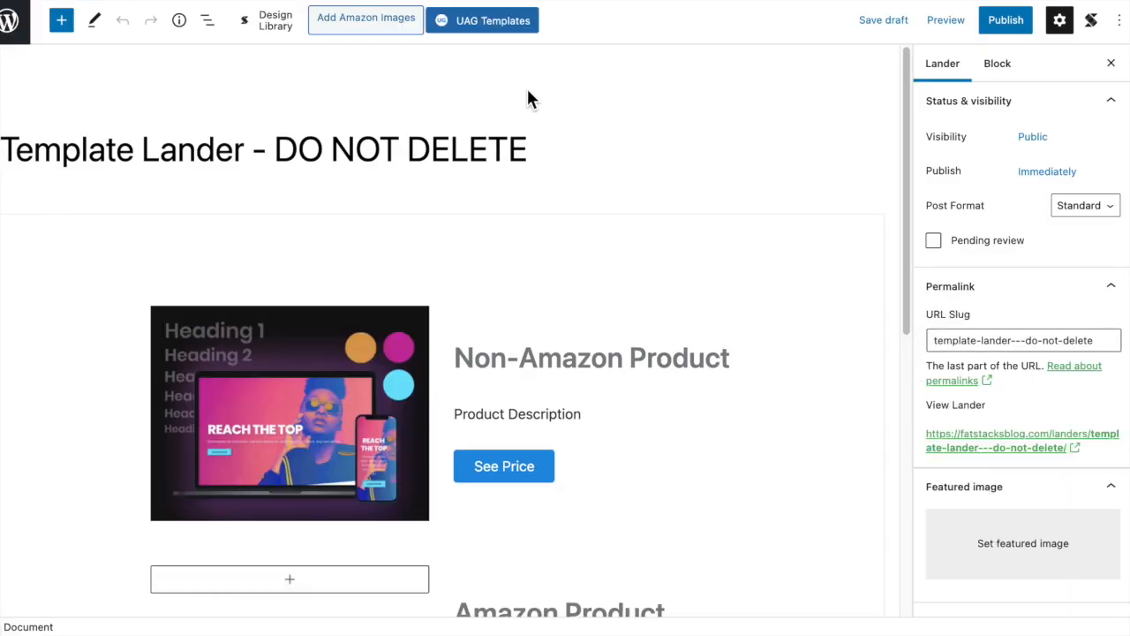
- Look over the Non-Amazon Product and Amazon Product sections of the duplicated lander
scroll(588, 194, down, 3)
scroll(609, 207, down, 3)
scroll(649, 223, up, 3)
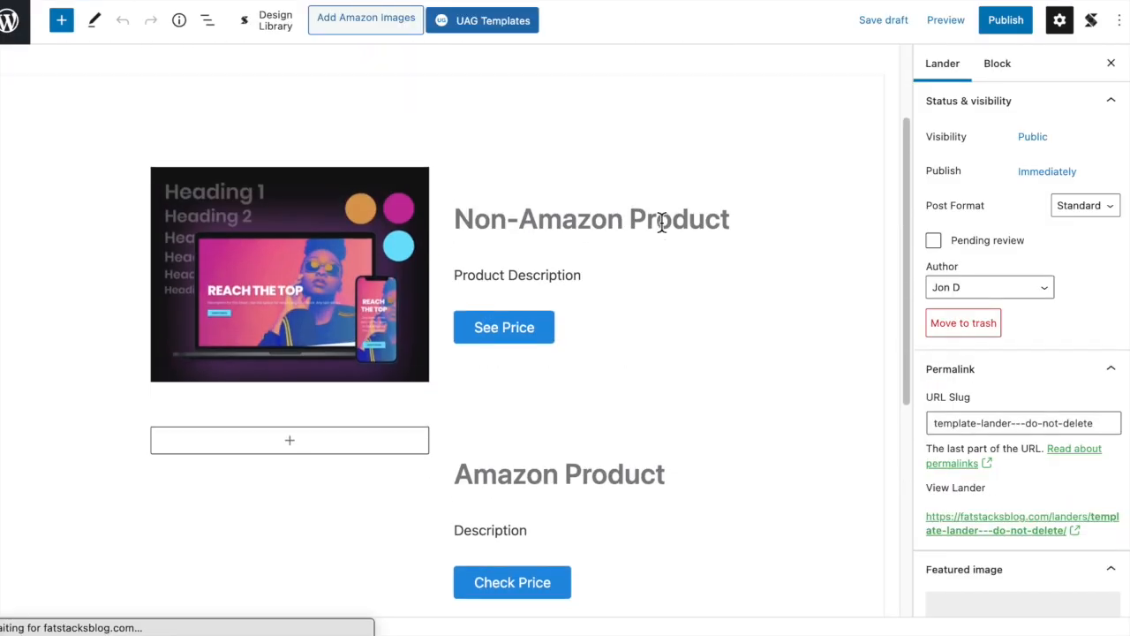
scroll(767, 224, down, 1)
scroll(874, 173, down, 1)
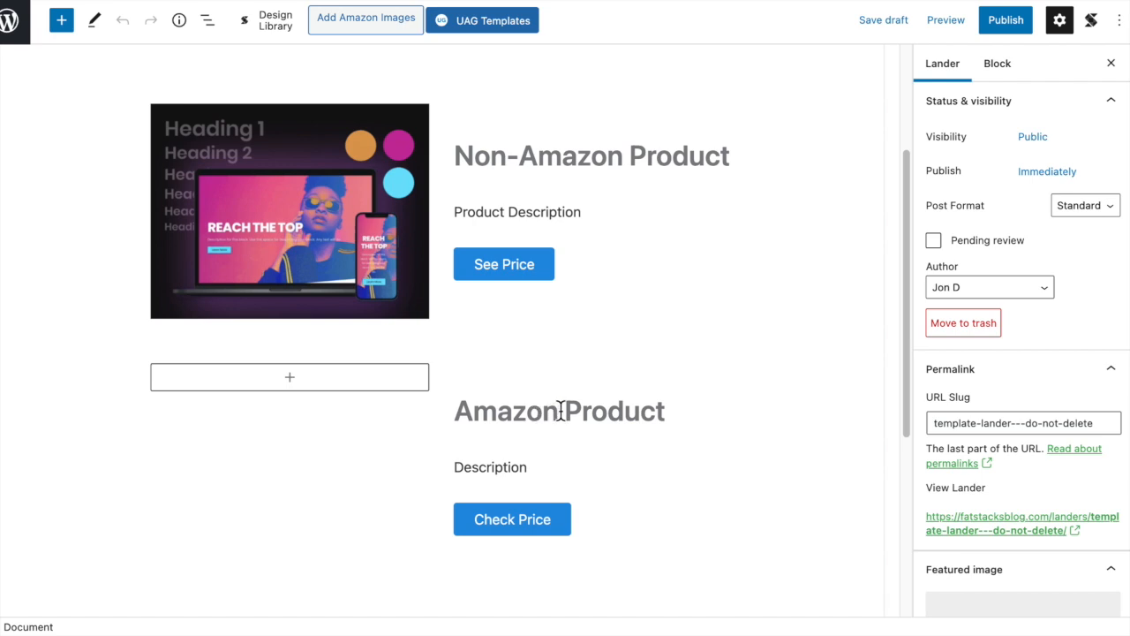
scroll(707, 301, up, 3)
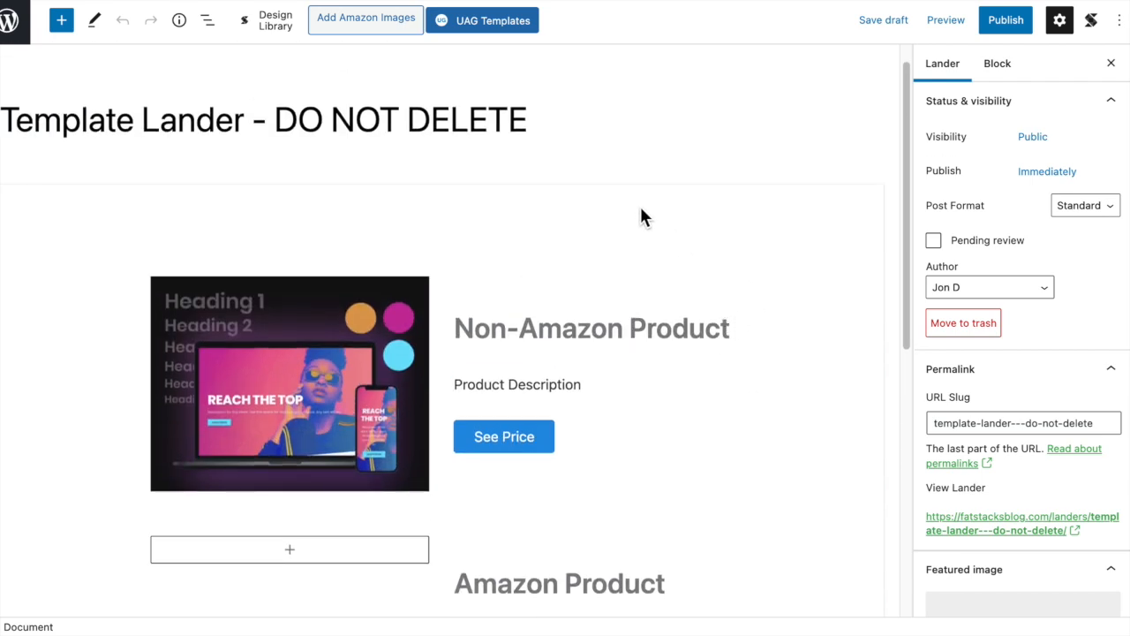
- Show the lander's Astra Settings to examine its sidebar, content layout and disabled-section options
click(643, 218)
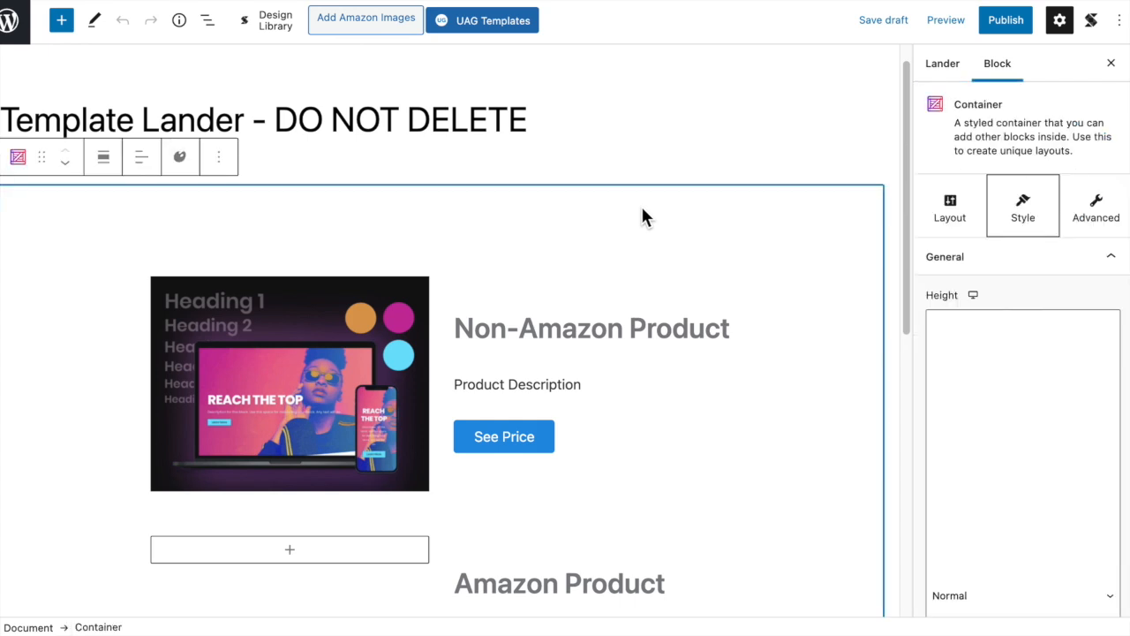
click(943, 64)
scroll(1077, 301, down, 6)
scroll(1077, 306, down, 1)
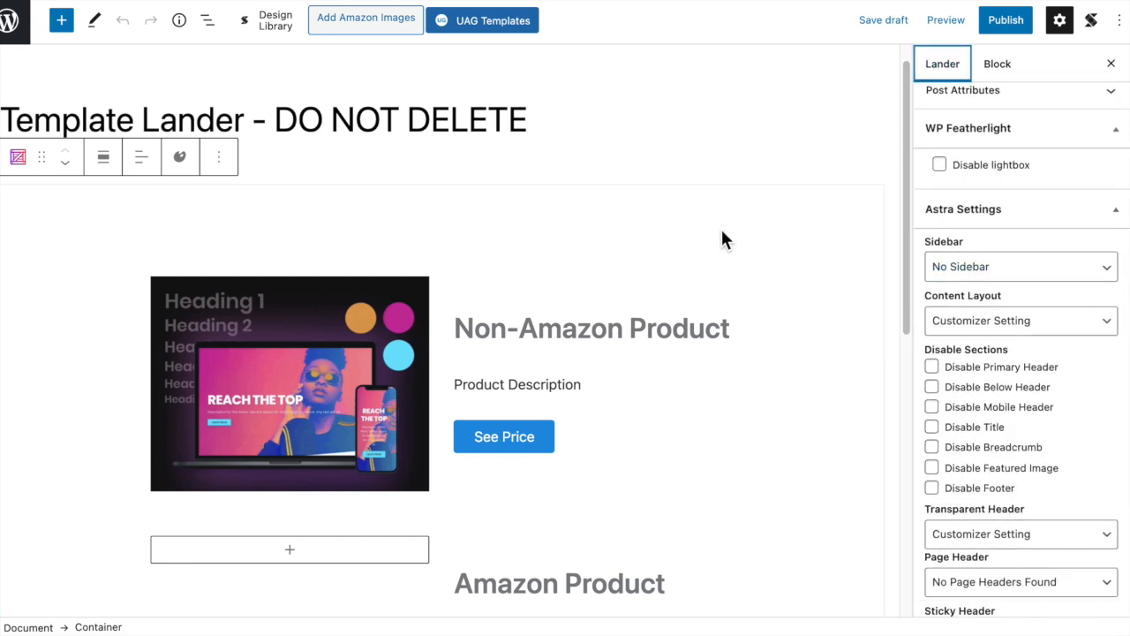
click(657, 227)
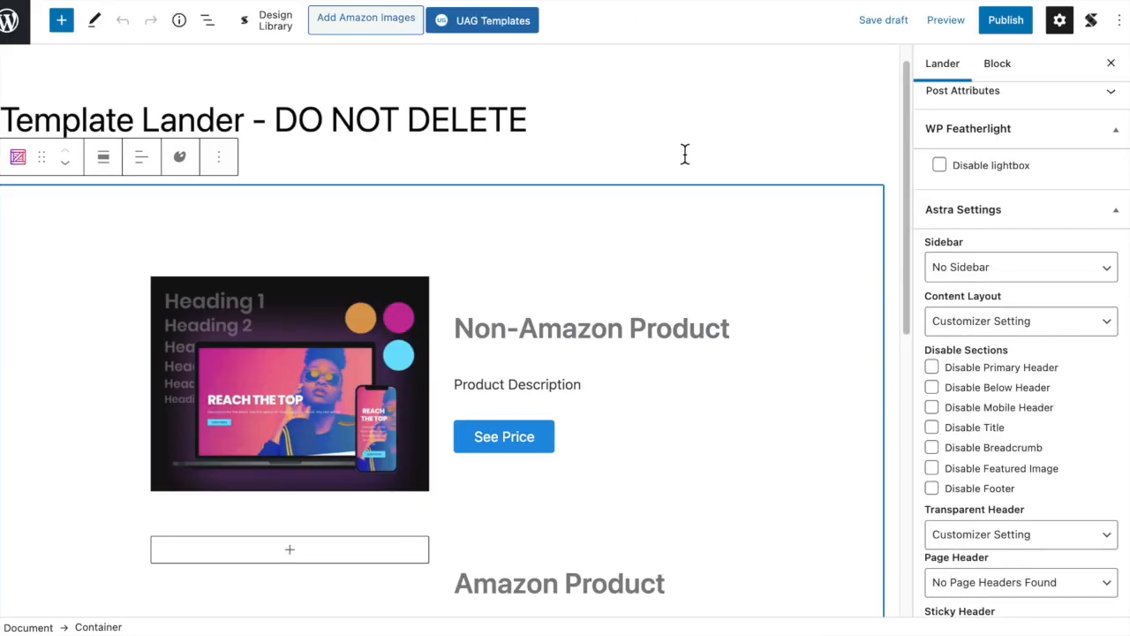
- Insert a Container block below the existing product container on the lander
scroll(729, 303, down, 5)
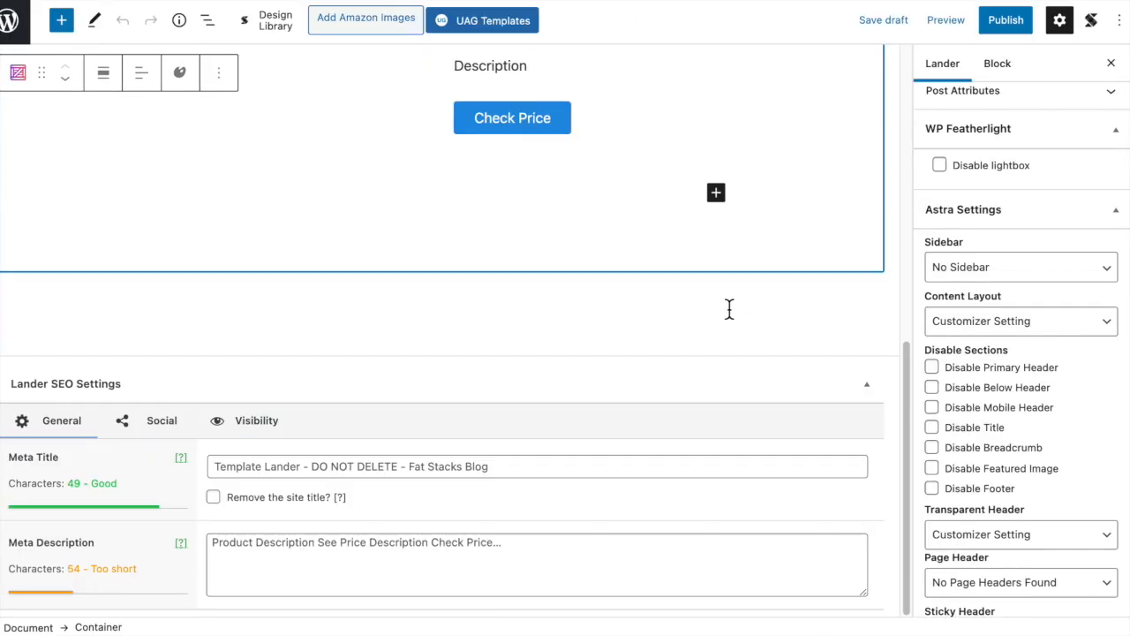
click(694, 345)
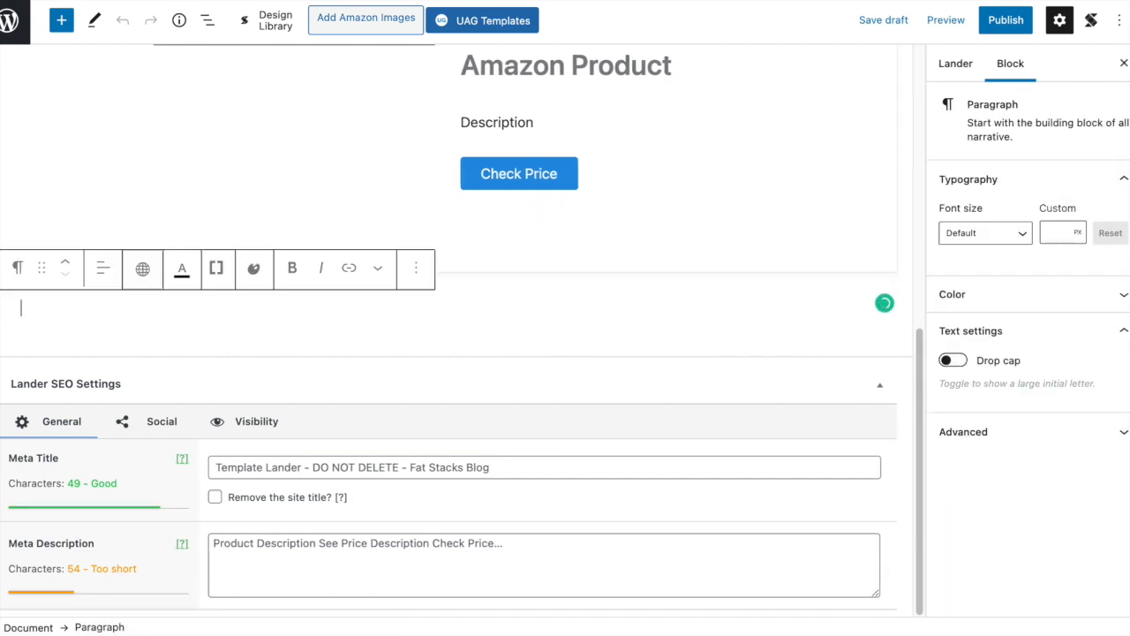
key(Return)
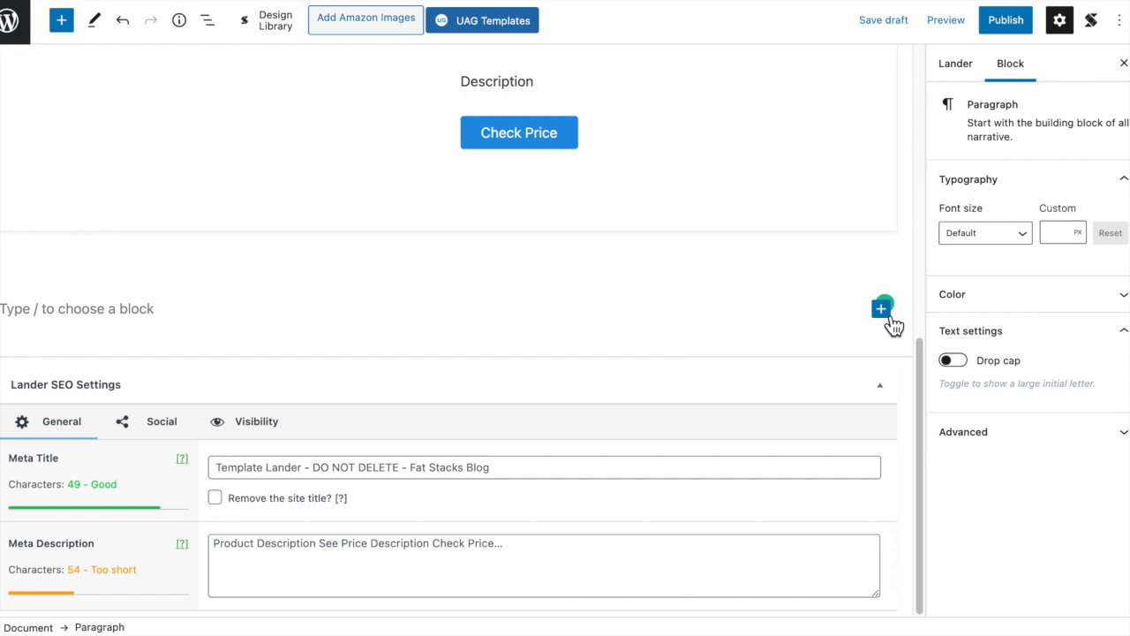
click(883, 311)
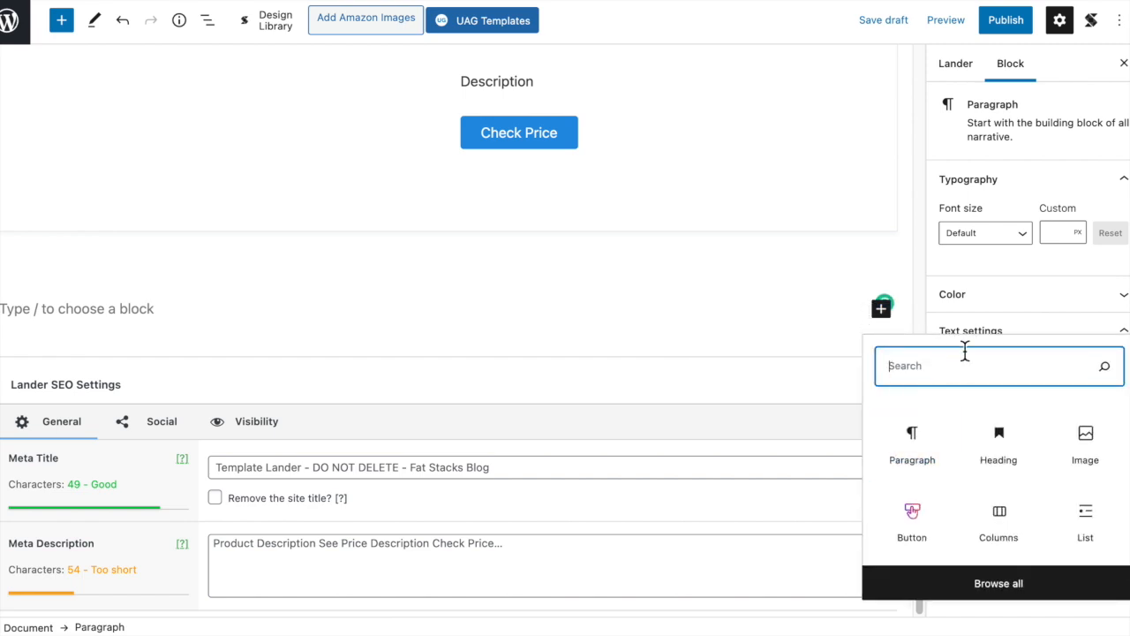
text(conta)
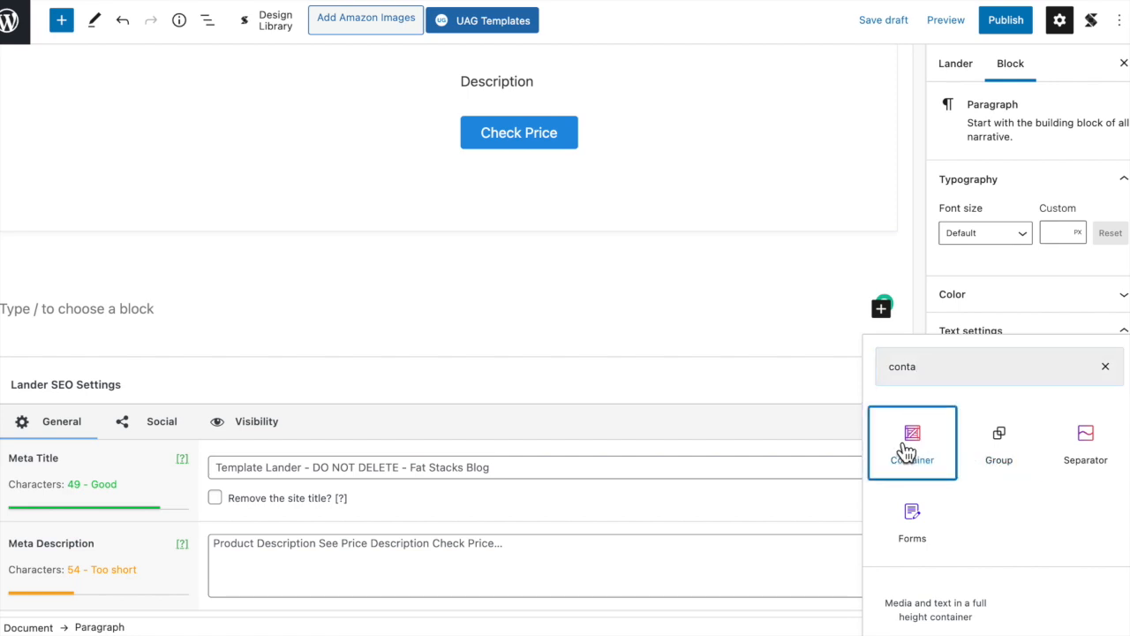
click(899, 455)
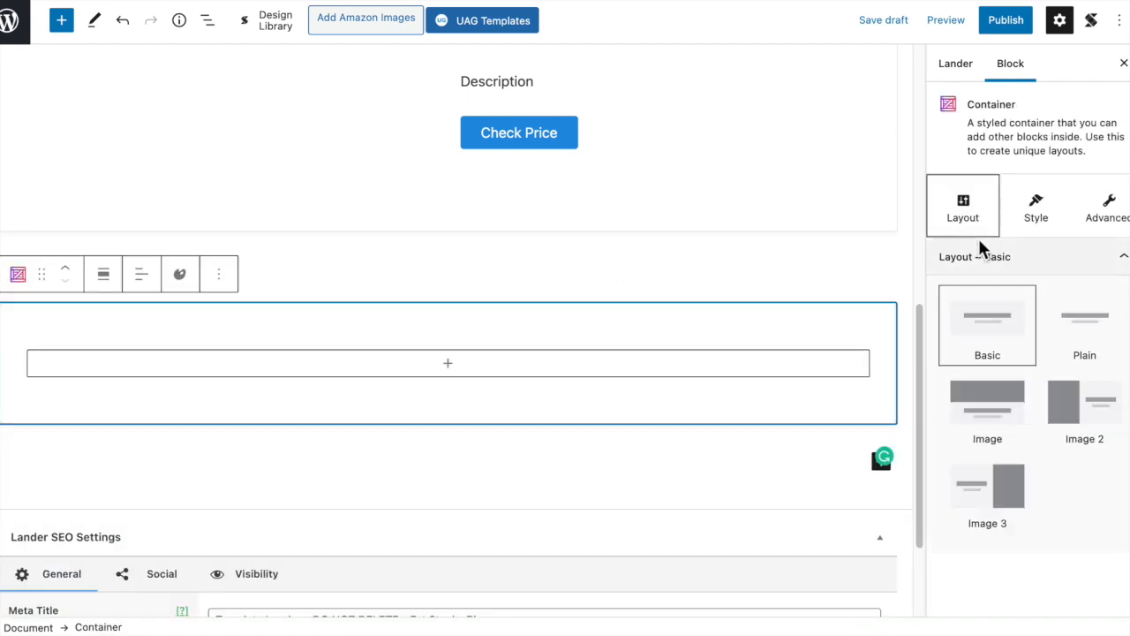
- Set the new container's content width to 69%
click(1027, 213)
scroll(1064, 378, down, 2)
scroll(1063, 378, down, 3)
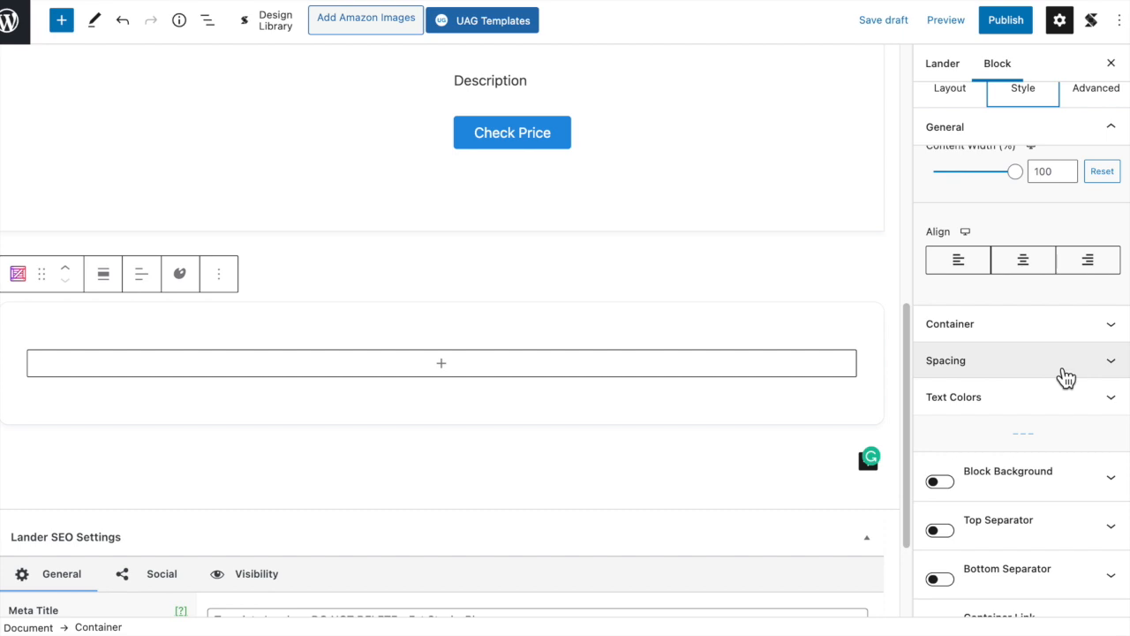
scroll(1054, 321, up, 1)
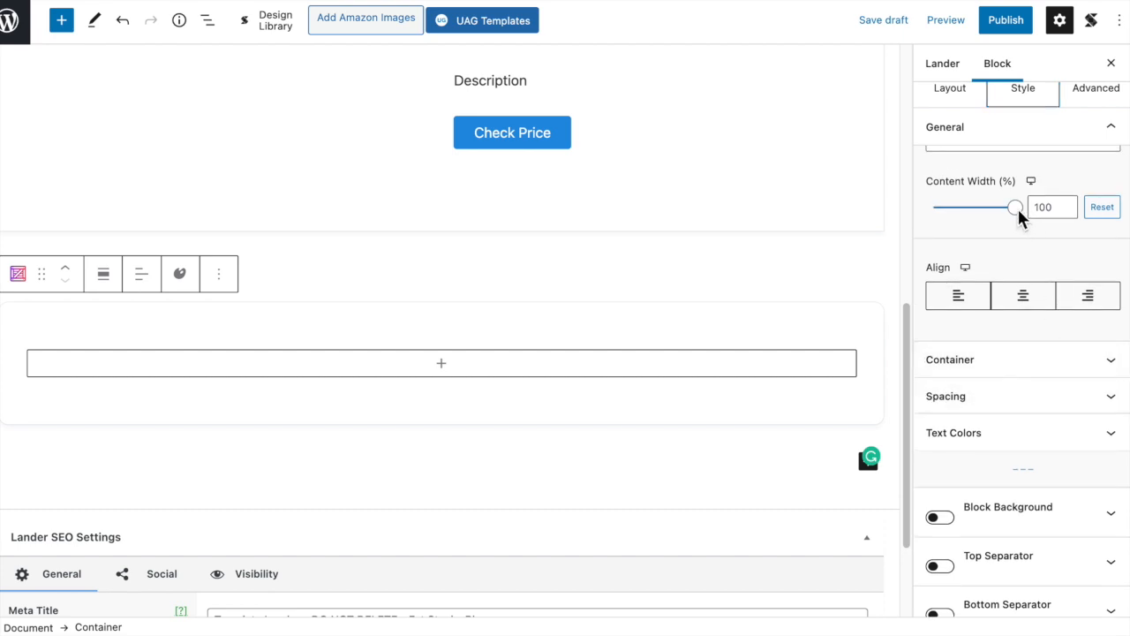
drag(1015, 208, 999, 220)
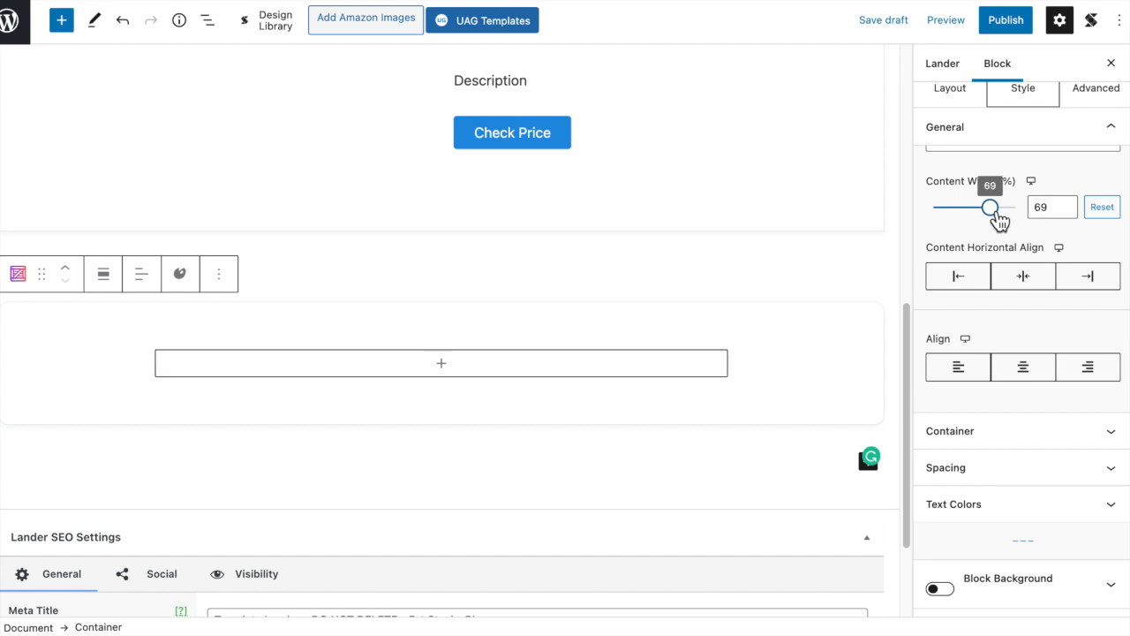
click(783, 334)
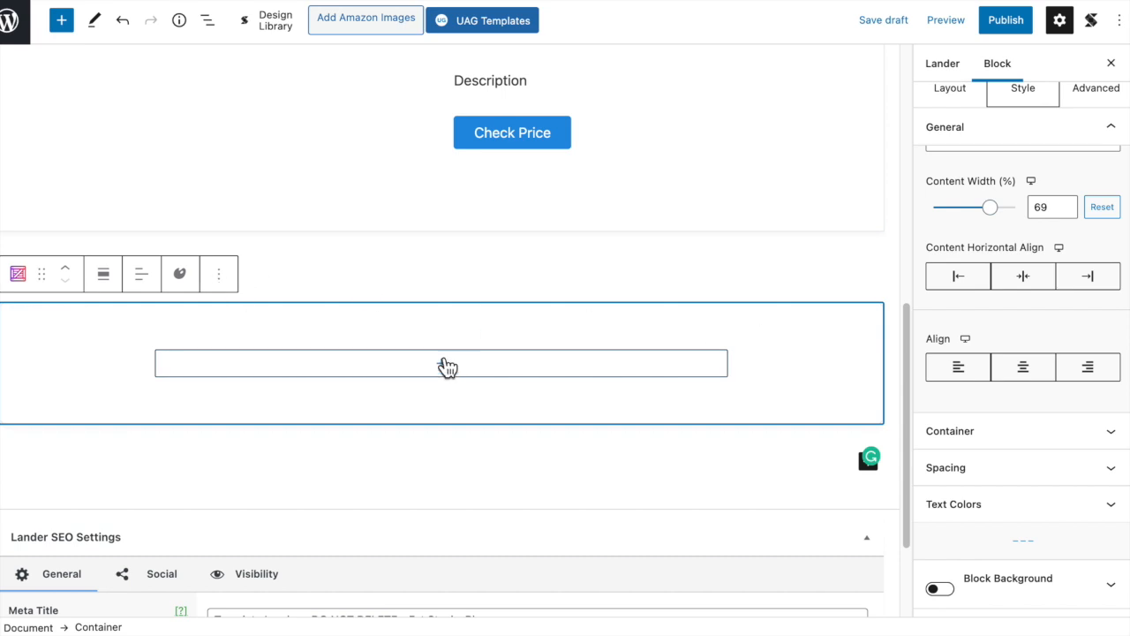
- Insert a Columns block with the 50 / 50 variation inside the new container
click(515, 268)
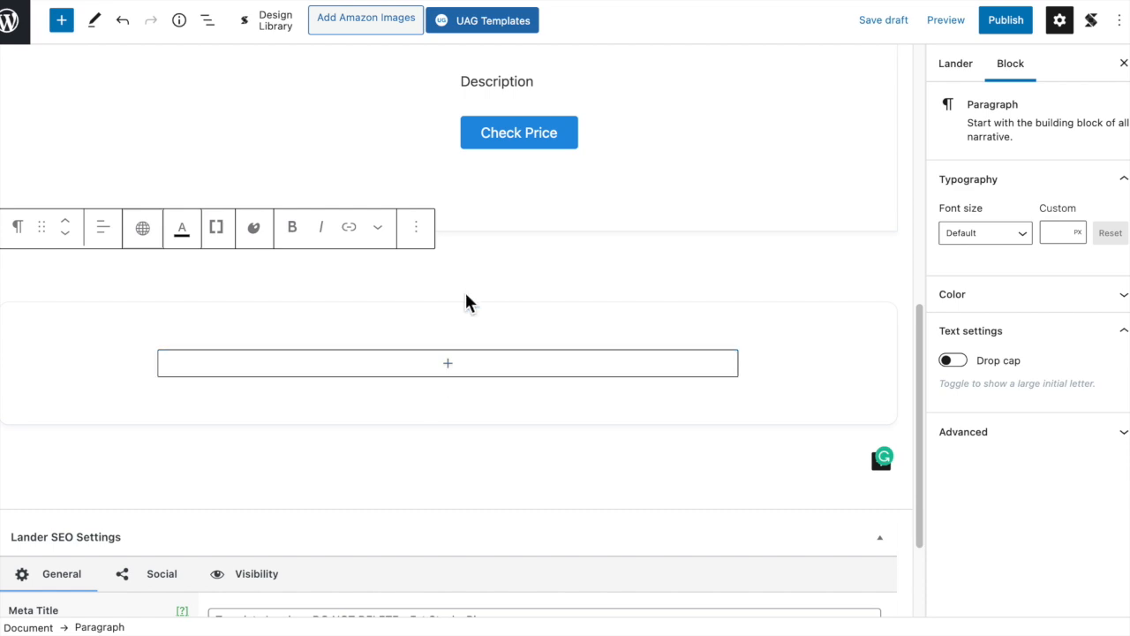
scroll(477, 300, up, 5)
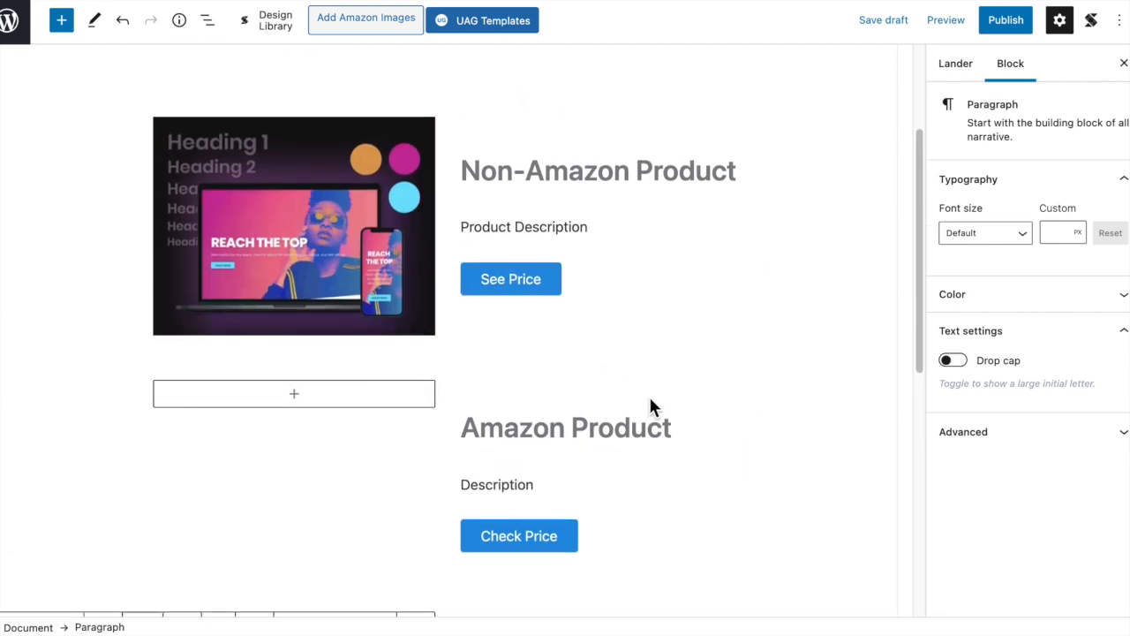
scroll(643, 402, down, 4)
scroll(731, 369, up, 2)
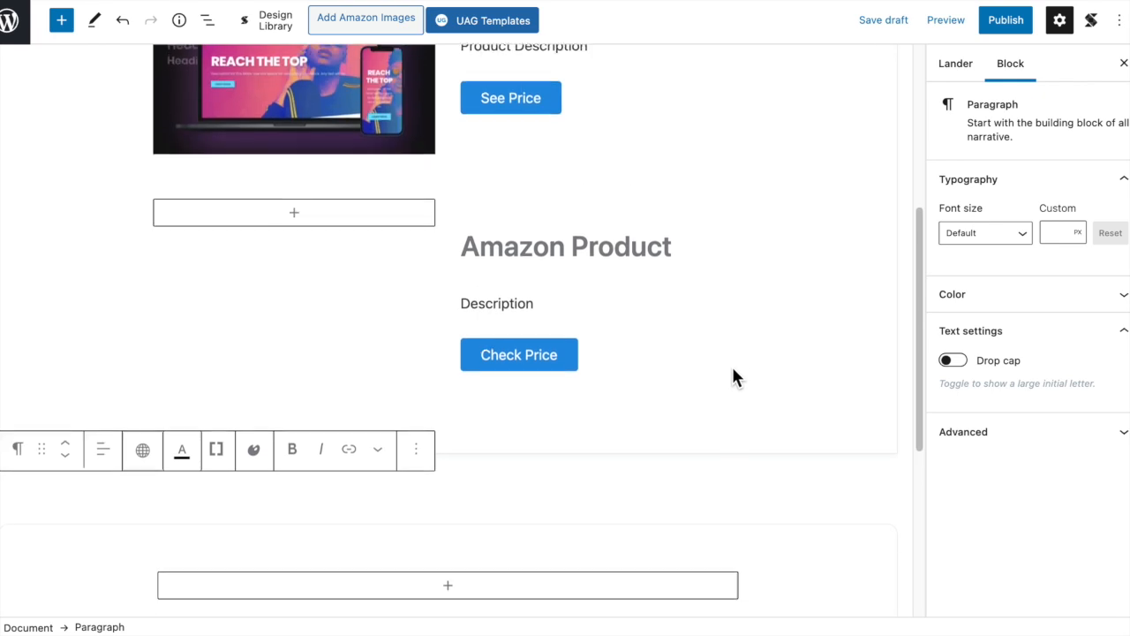
scroll(731, 364, down, 4)
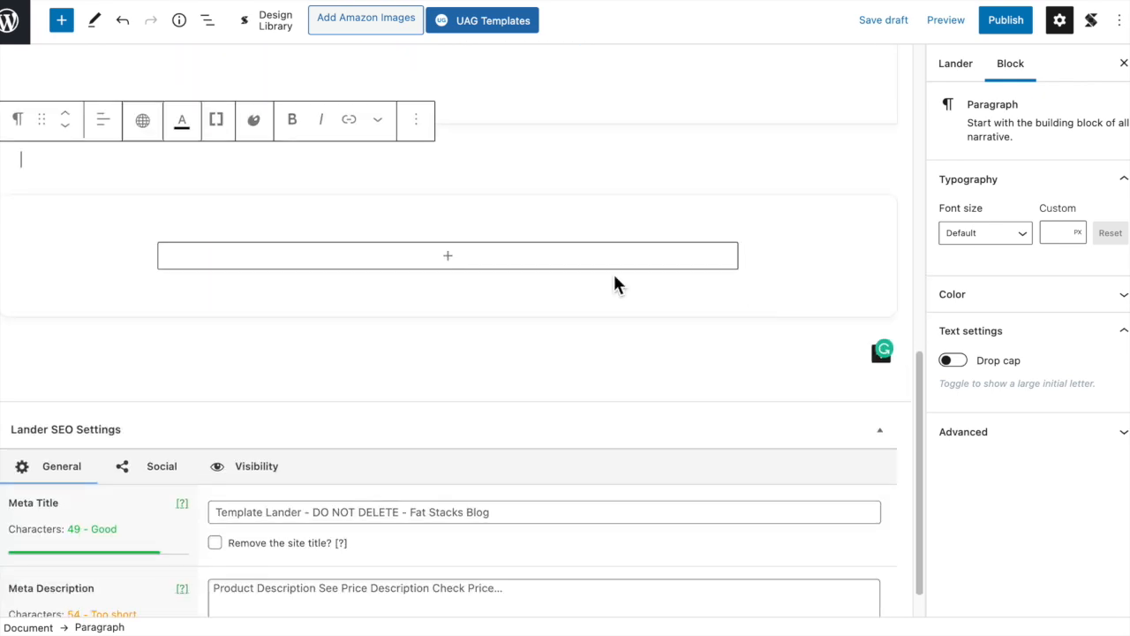
click(463, 265)
click(450, 268)
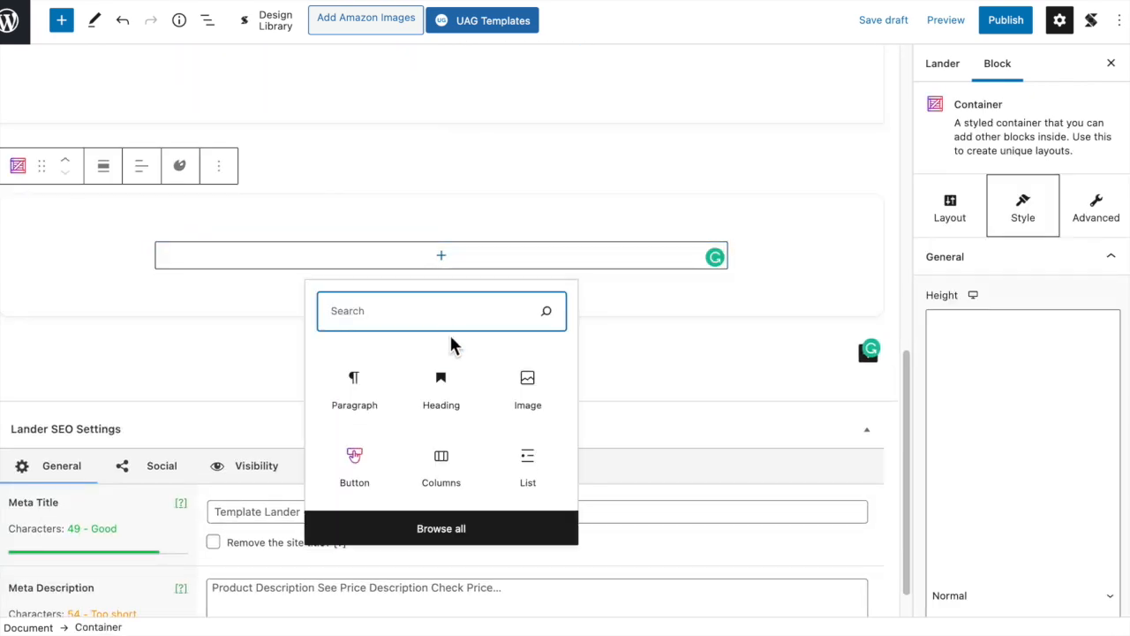
click(456, 473)
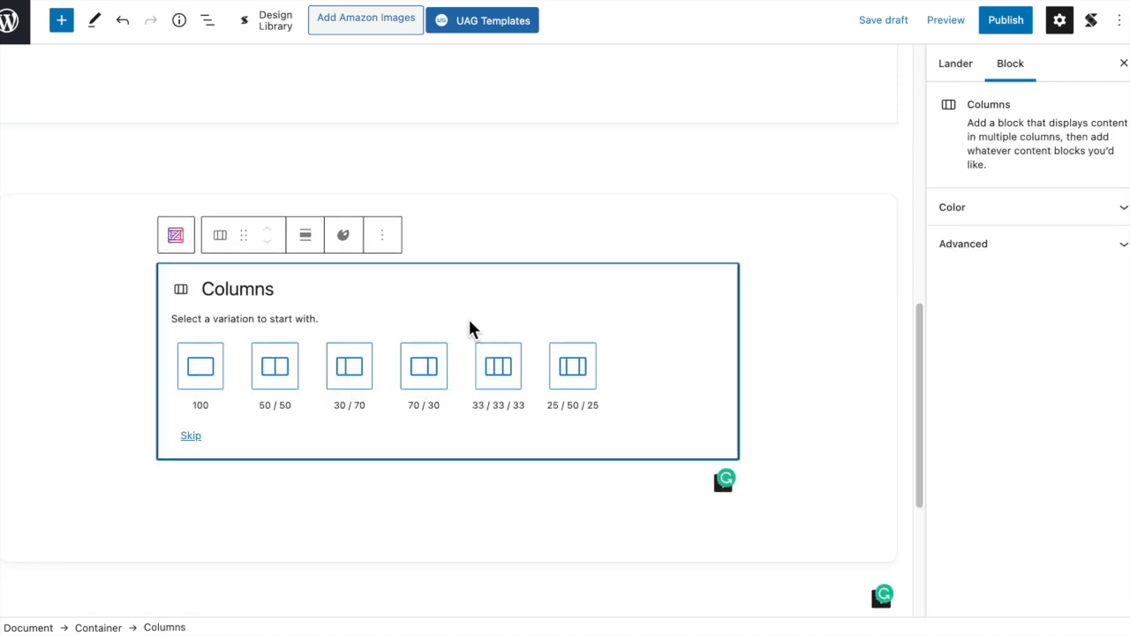
click(294, 378)
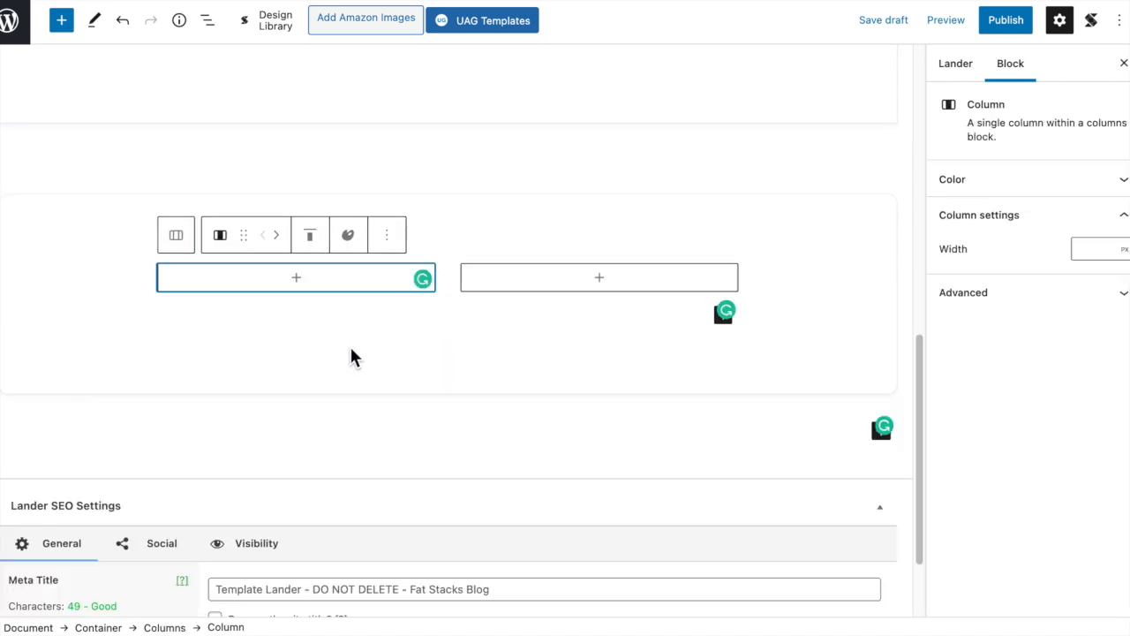
- Add a Heading block to the second column and set it to level H3
click(600, 278)
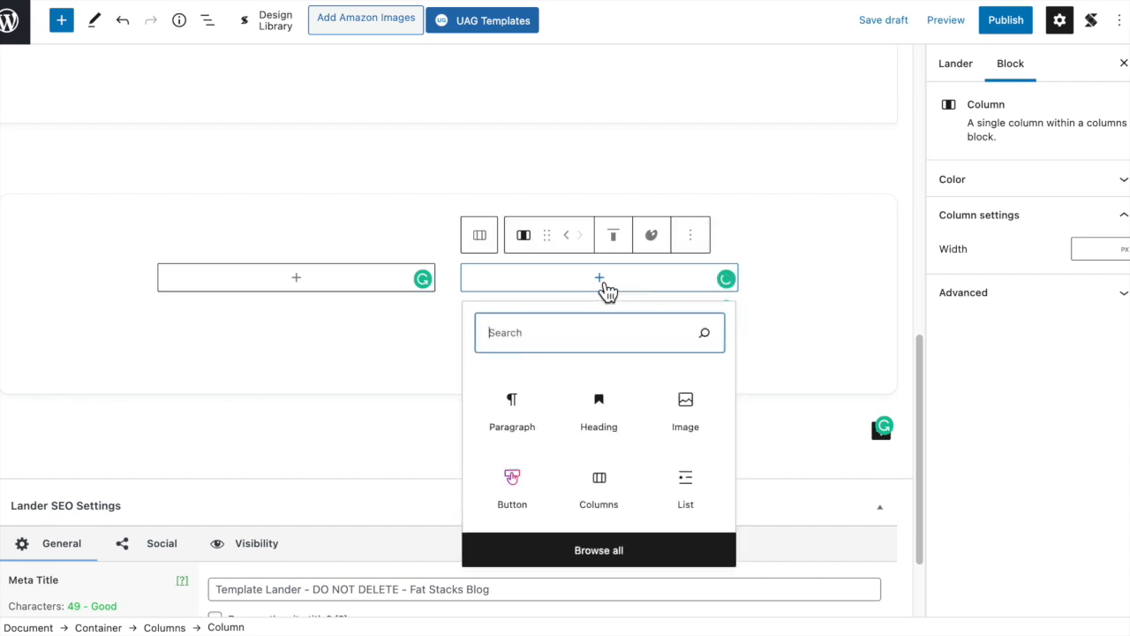
click(622, 412)
click(638, 276)
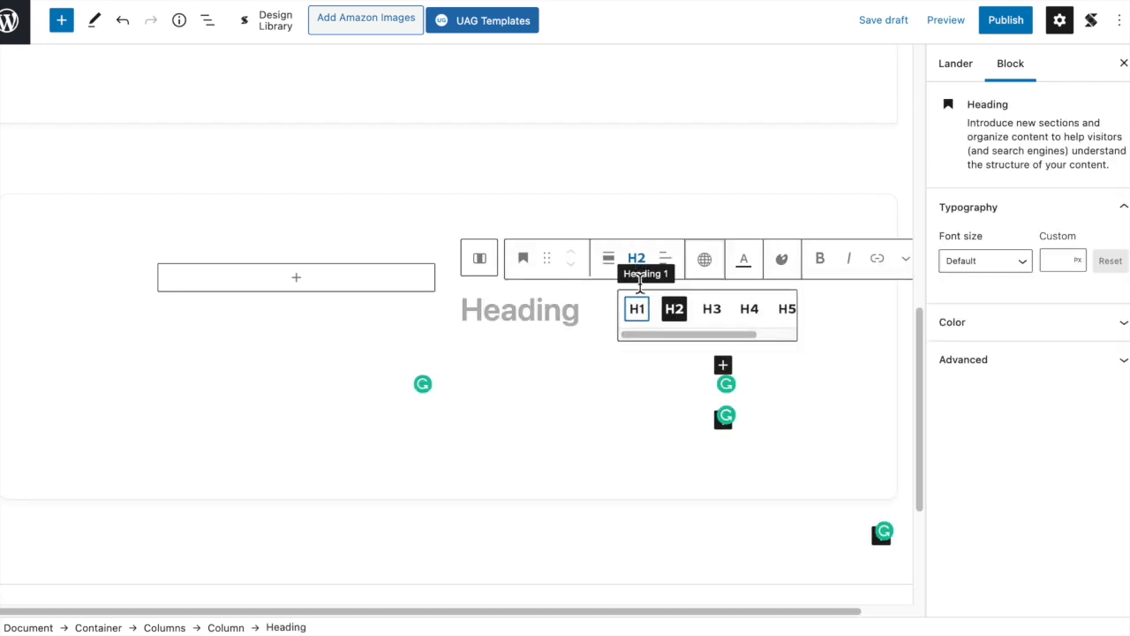
click(713, 311)
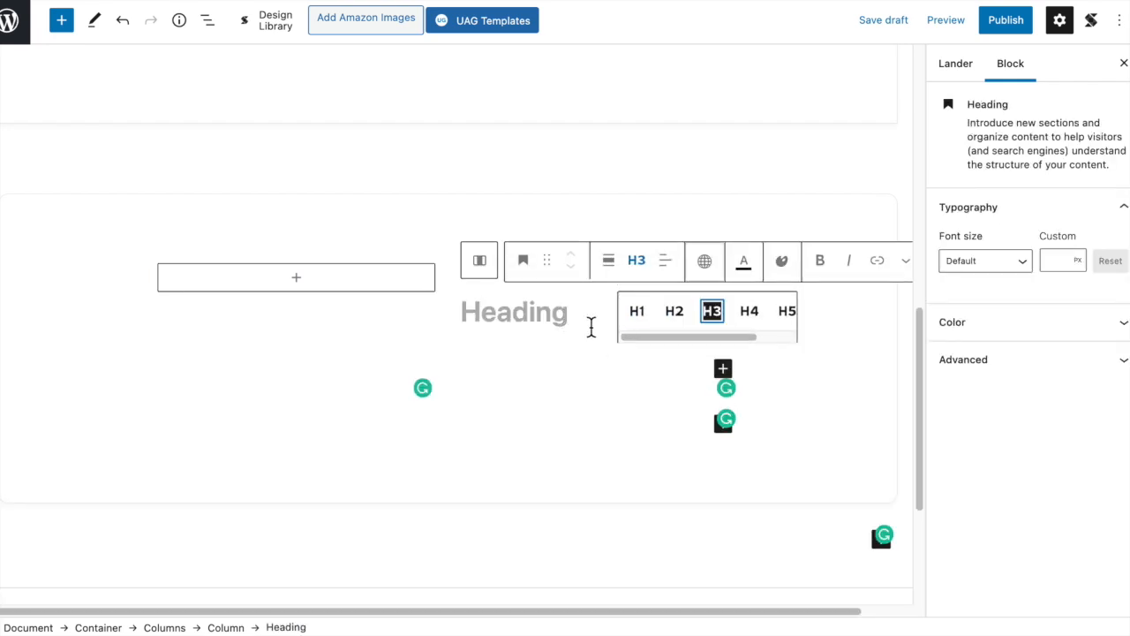
click(589, 322)
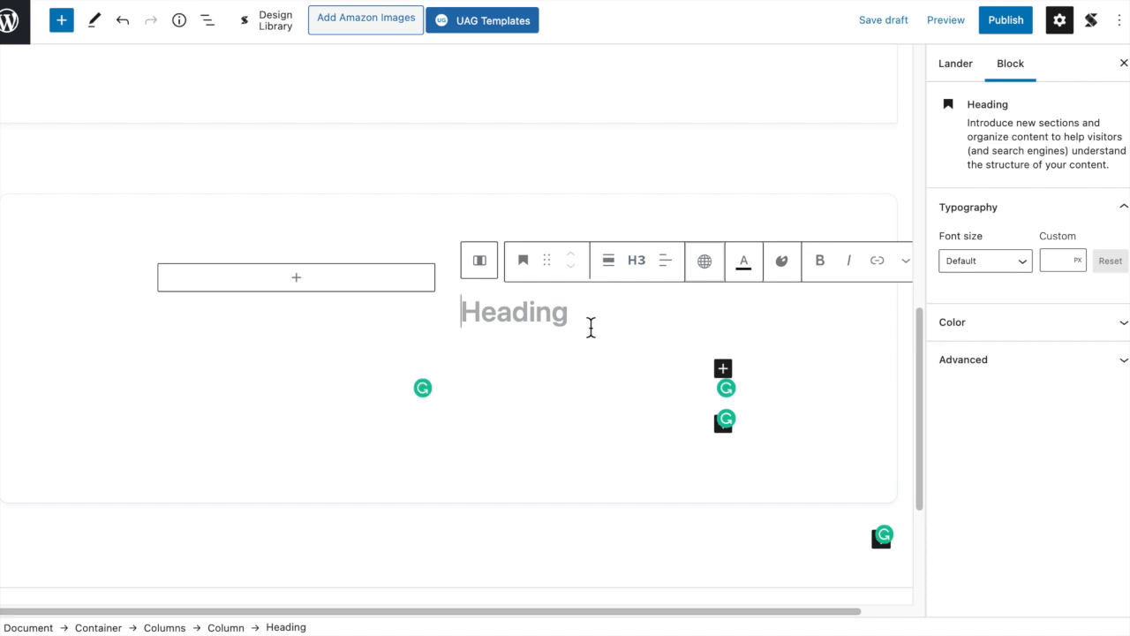
- Add an empty paragraph block beneath the heading in the second column
key(Return)
click(723, 308)
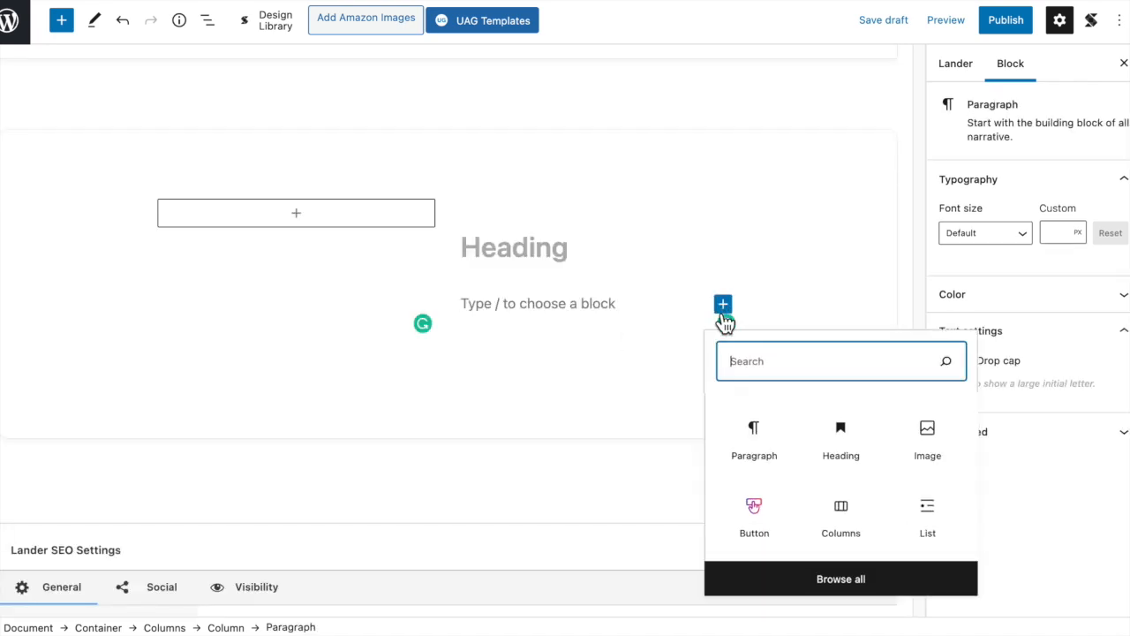
click(732, 447)
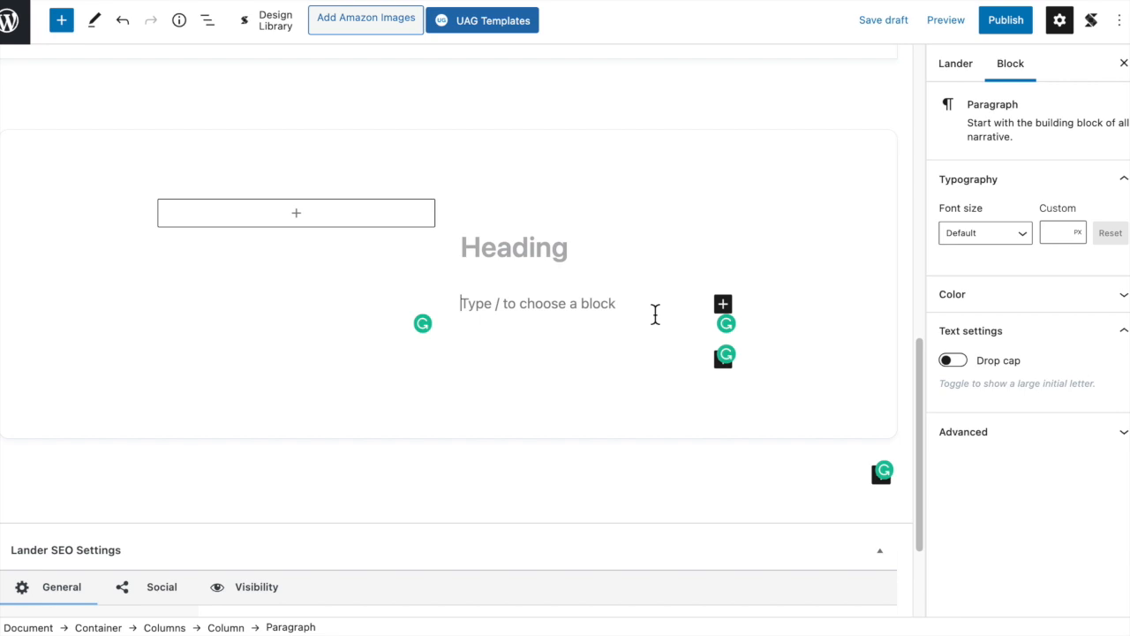
- Add a Button block below the empty paragraph and align it left
click(730, 309)
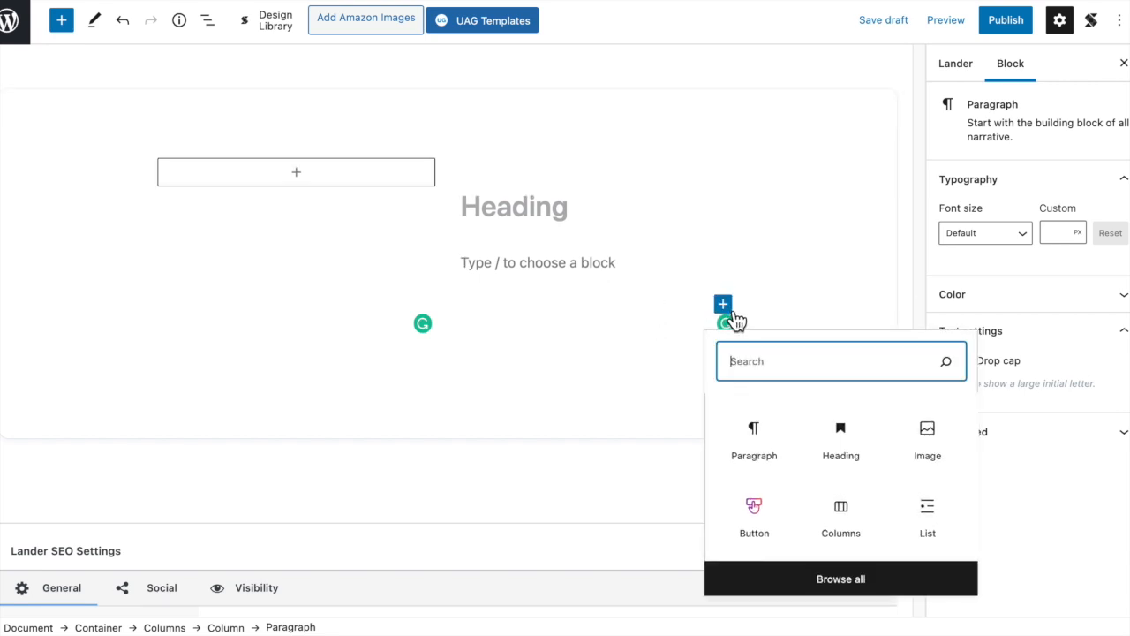
click(754, 516)
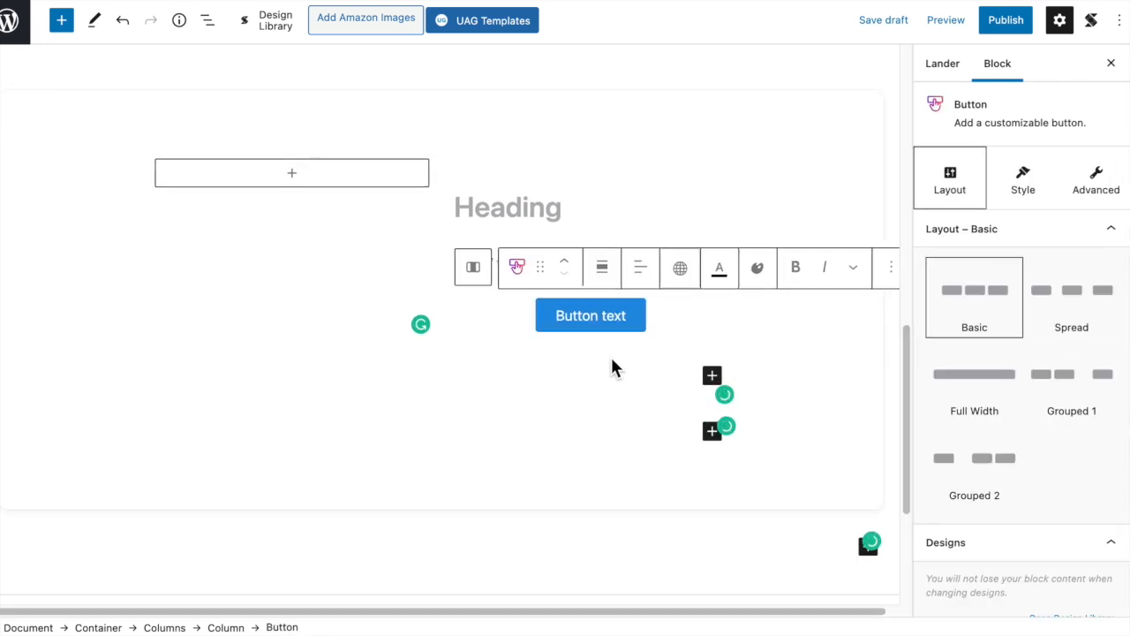
click(640, 283)
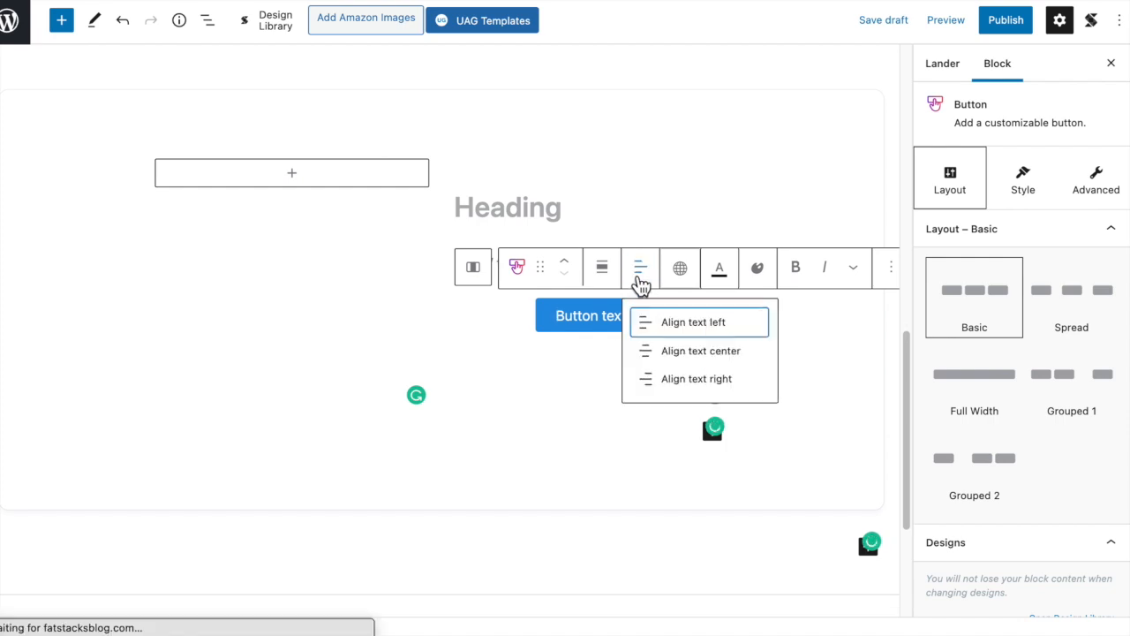
click(686, 328)
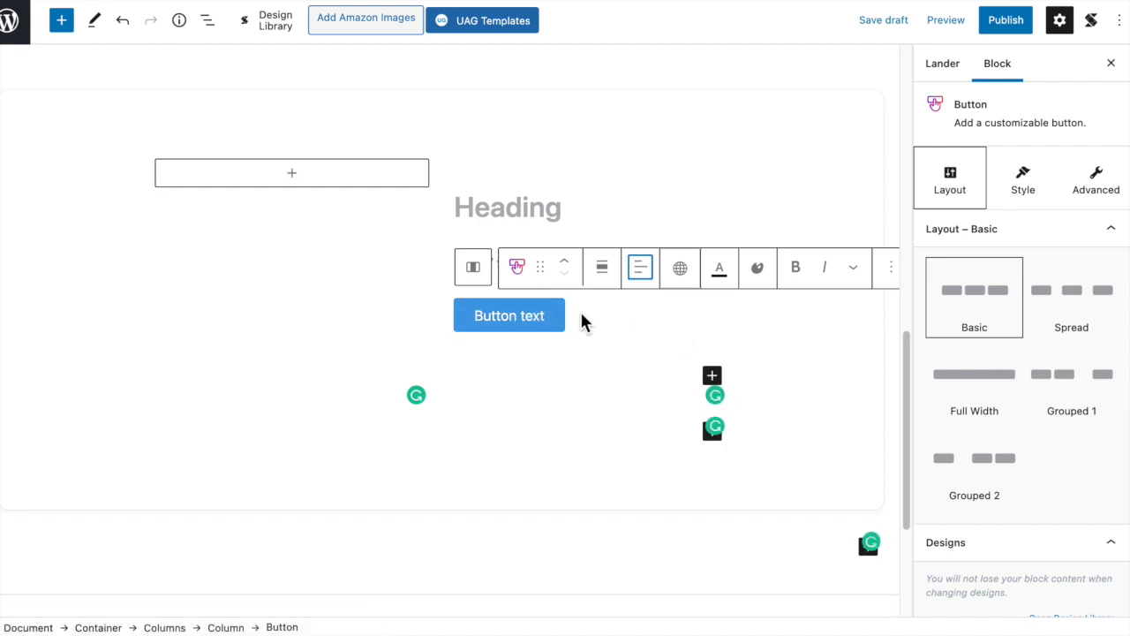
click(591, 466)
- Compare the new container's layout with the product sections above and check the block choices for its empty first column
scroll(379, 275, up, 5)
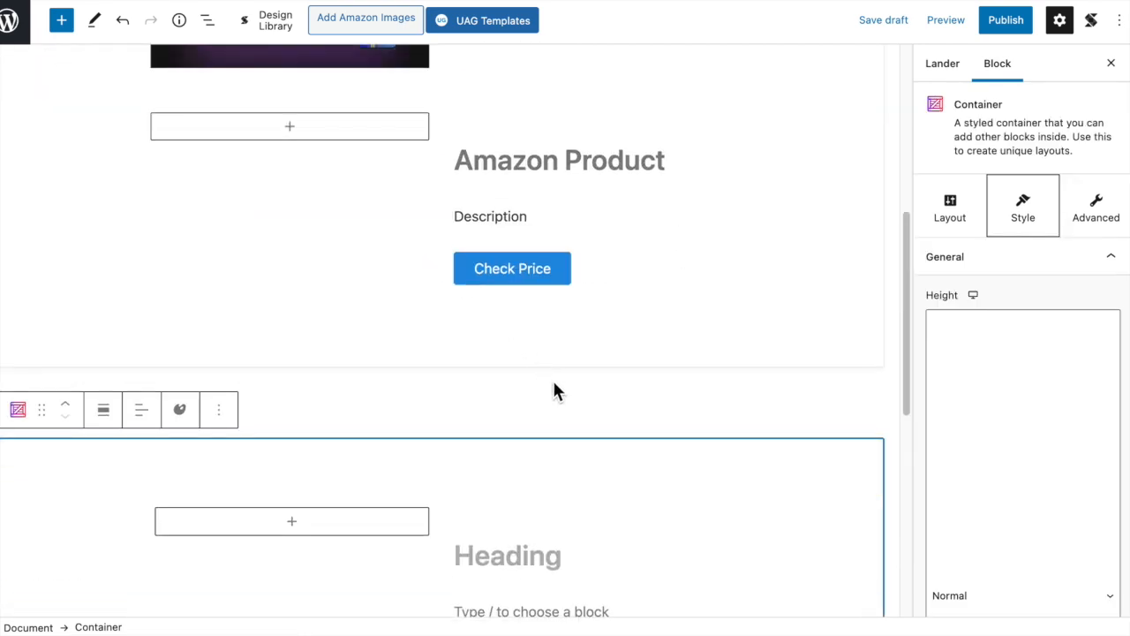
scroll(685, 368, up, 2)
scroll(529, 335, down, 5)
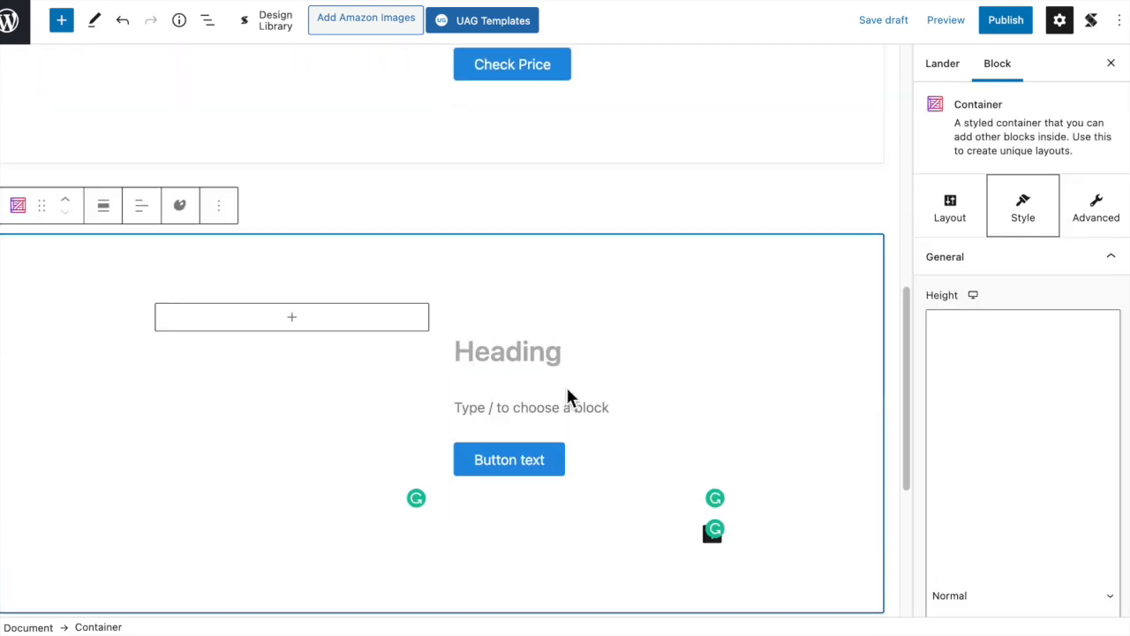
scroll(711, 318, up, 5)
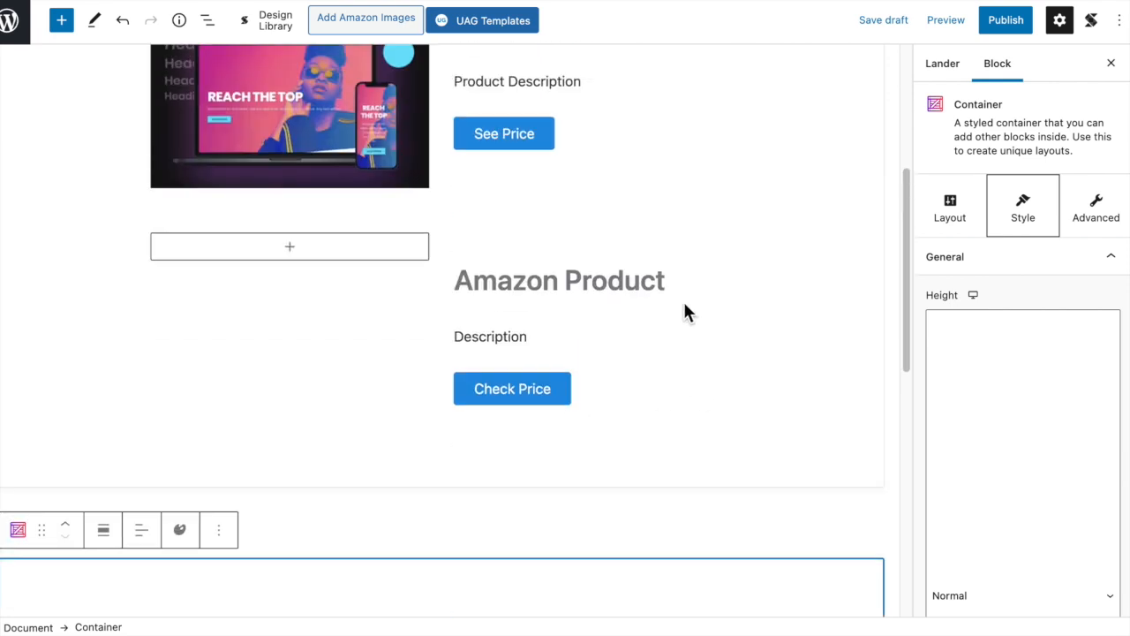
scroll(687, 316, up, 3)
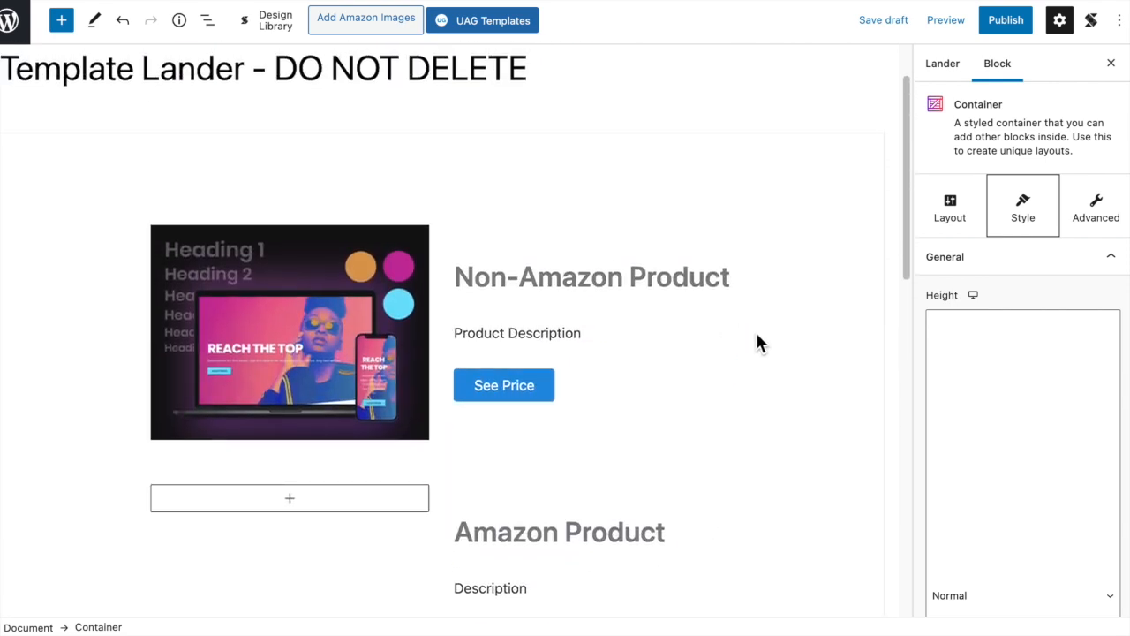
mouse_move(234, 237)
scroll(698, 344, down, 5)
scroll(700, 353, down, 2)
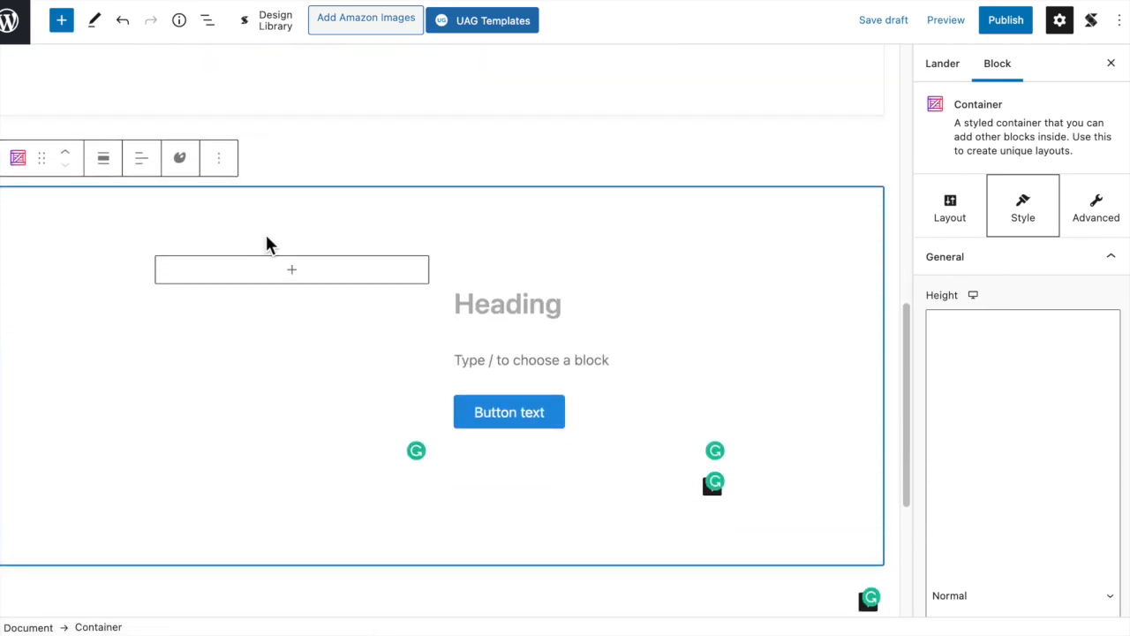
click(296, 274)
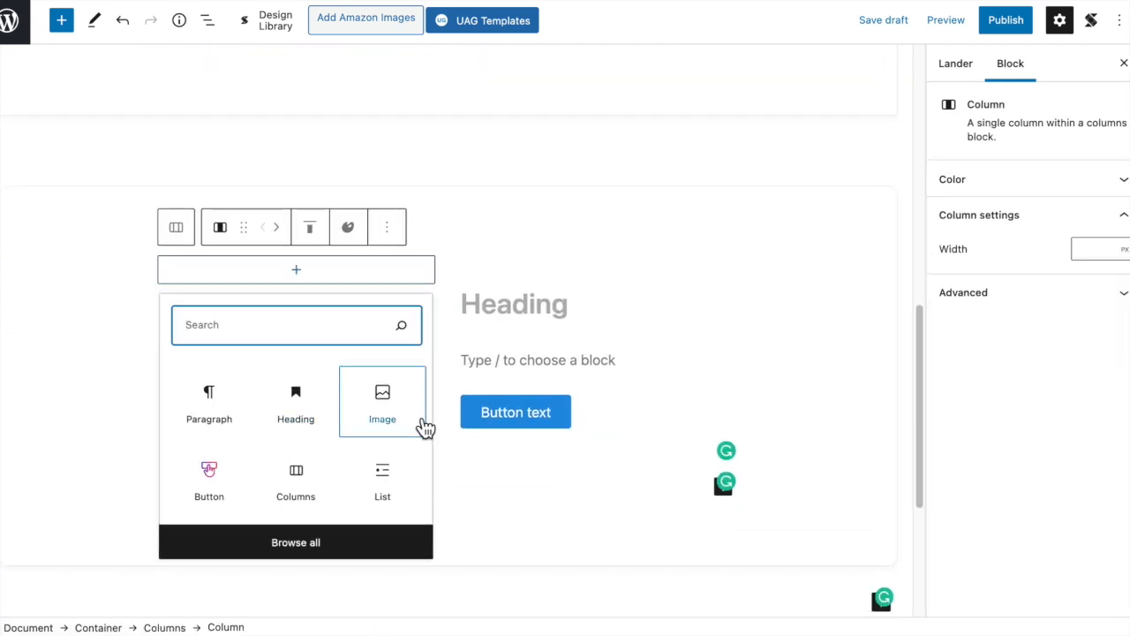
click(739, 257)
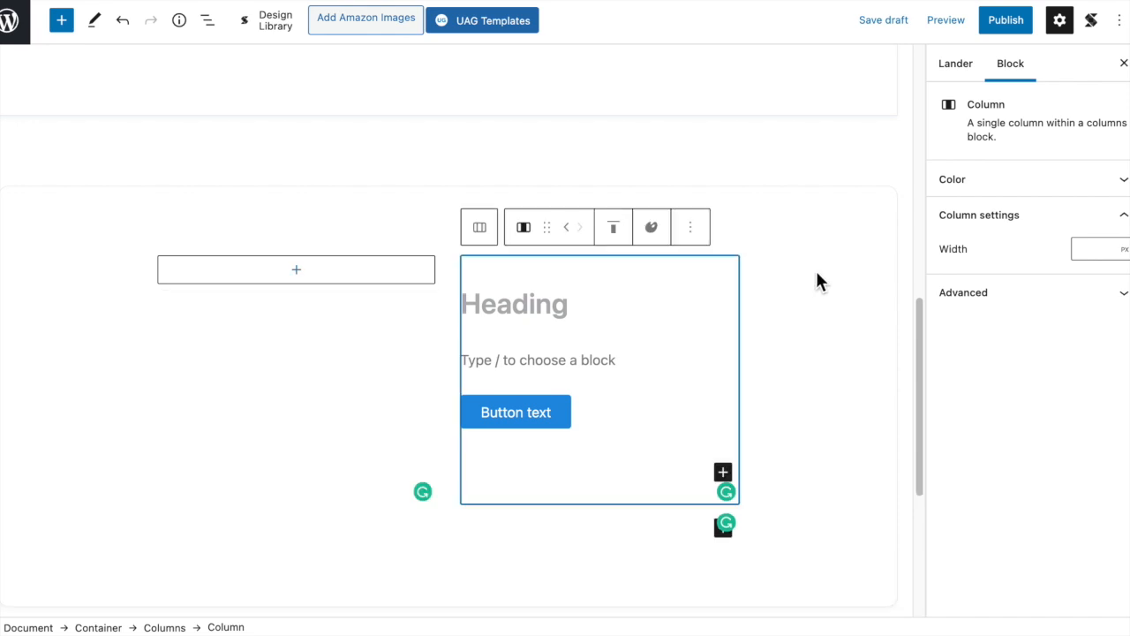
scroll(815, 268, up, 5)
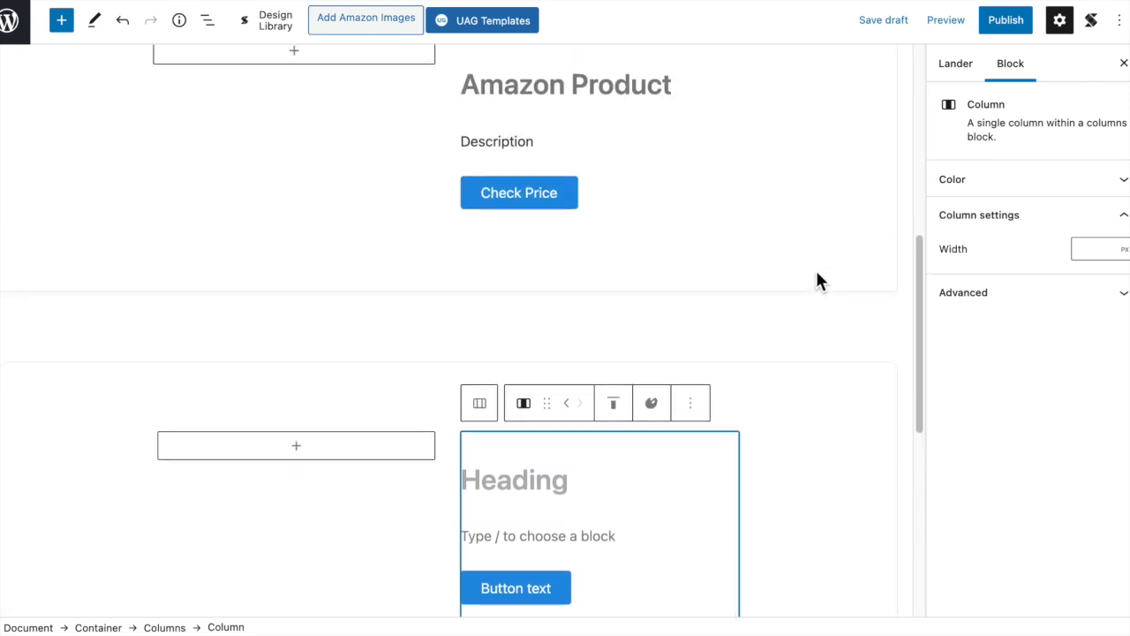
- Review the Non-Amazon Product and Amazon Product sections of the template and the new container beneath them
scroll(836, 285, up, 1)
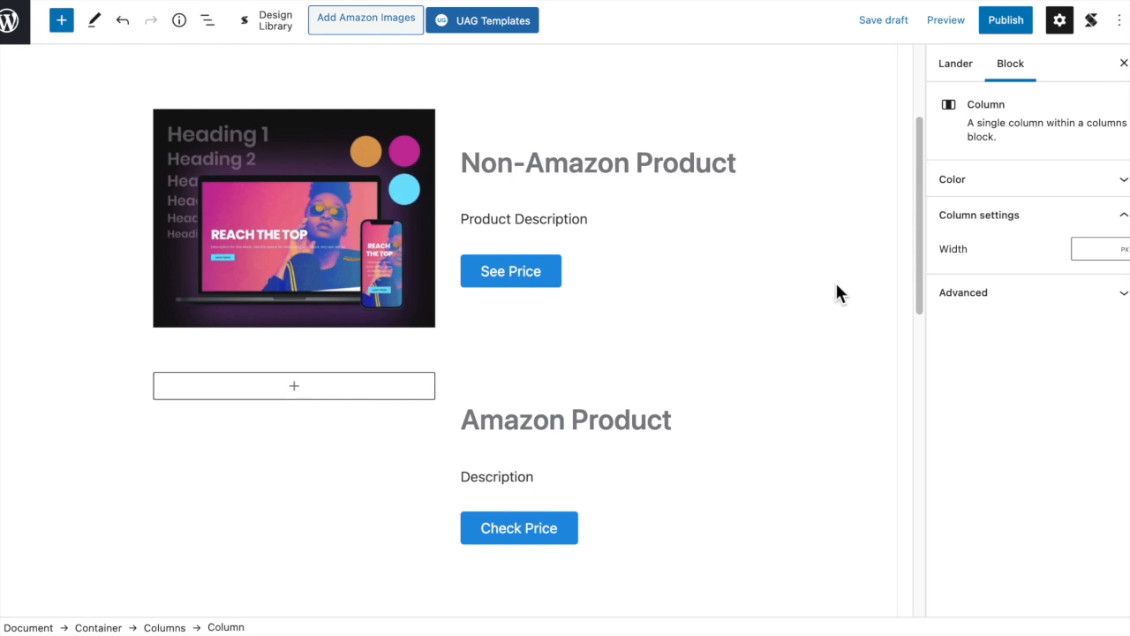
scroll(836, 285, down, 4)
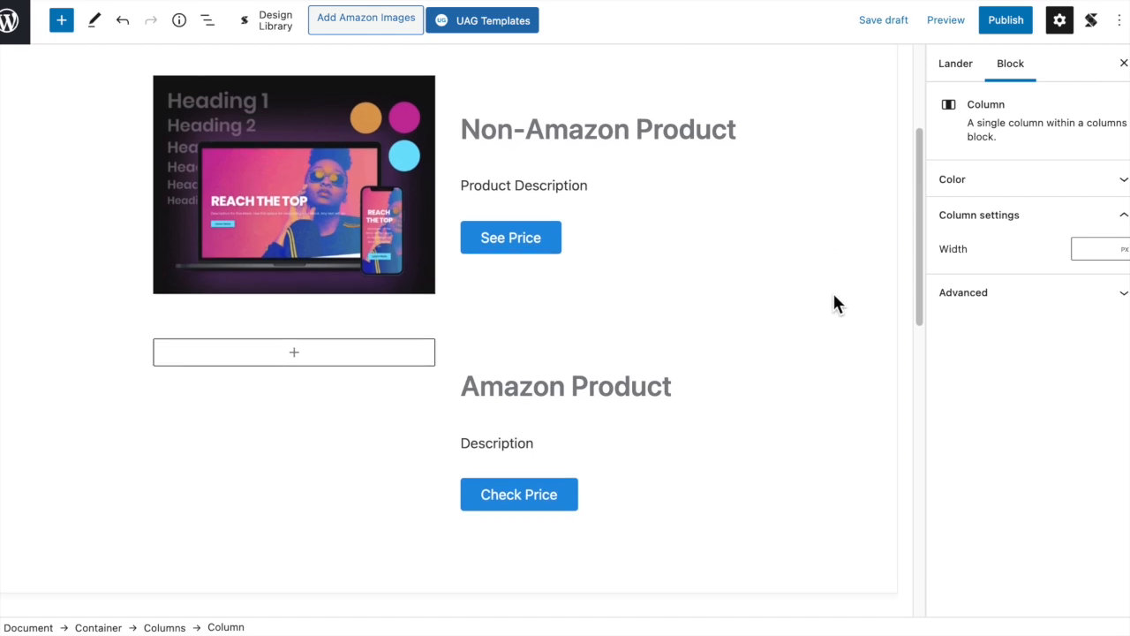
scroll(834, 309, down, 1)
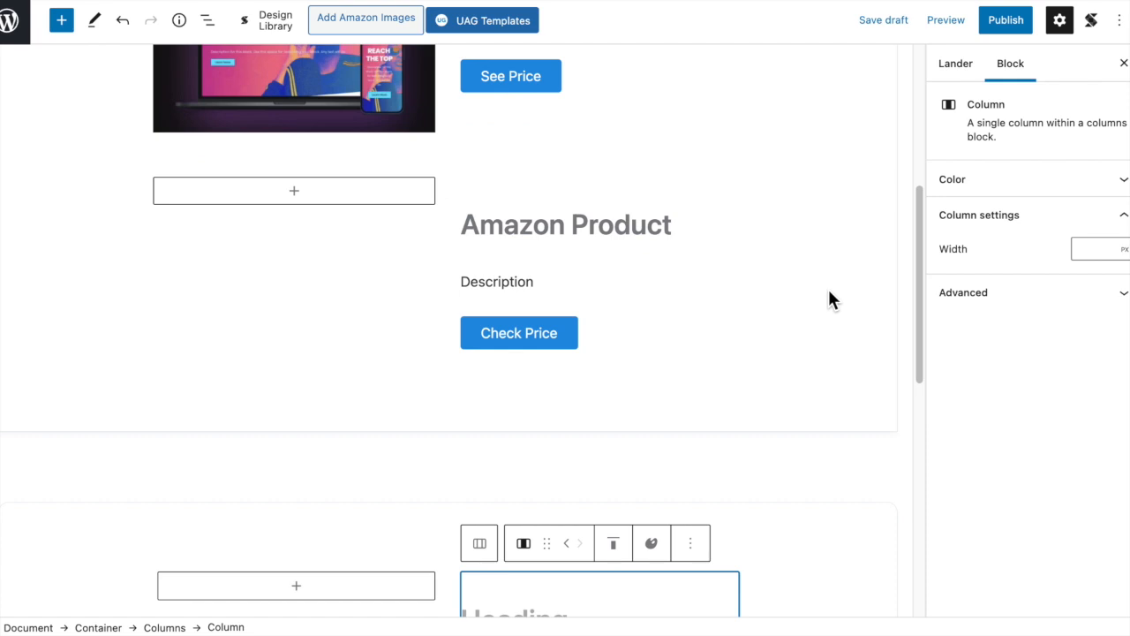
scroll(825, 297, down, 4)
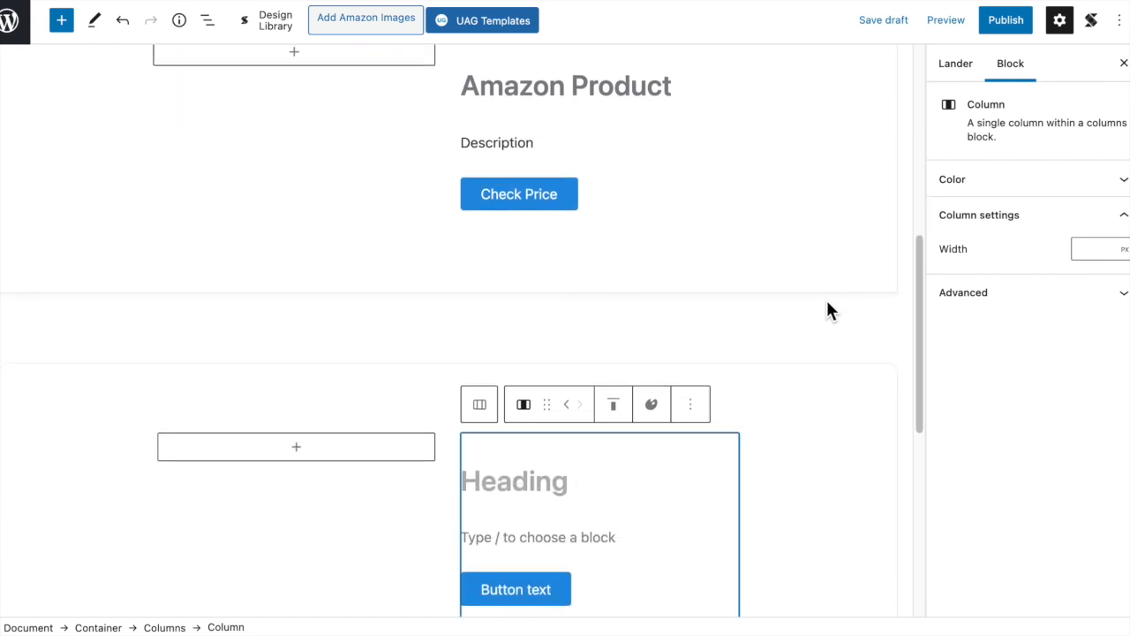
scroll(827, 310, up, 8)
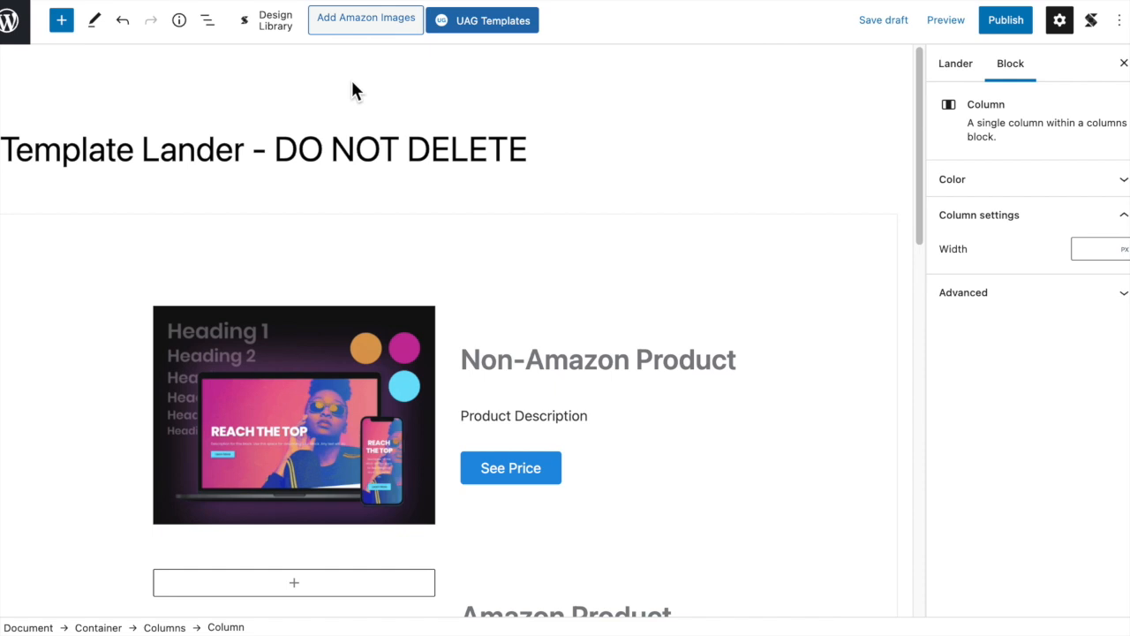
scroll(722, 215, down, 1)
scroll(618, 168, up, 1)
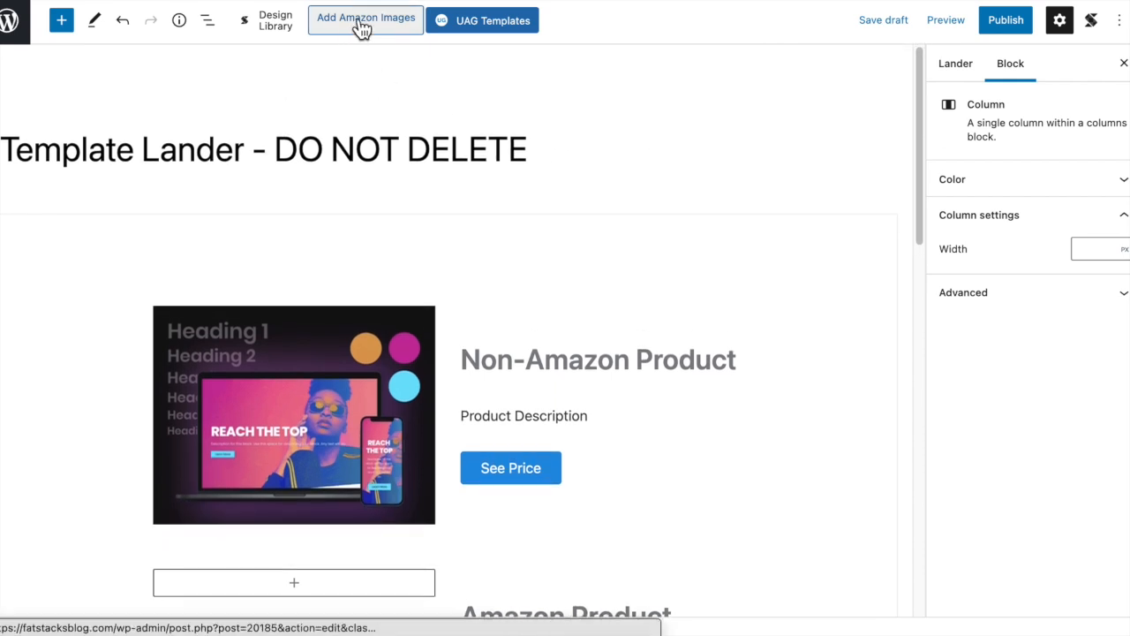
- Search Amazon images for the keyword "desk" and insert the Sunon Sit Stand Desk image into the post
click(362, 28)
click(527, 93)
click(488, 135)
click(309, 280)
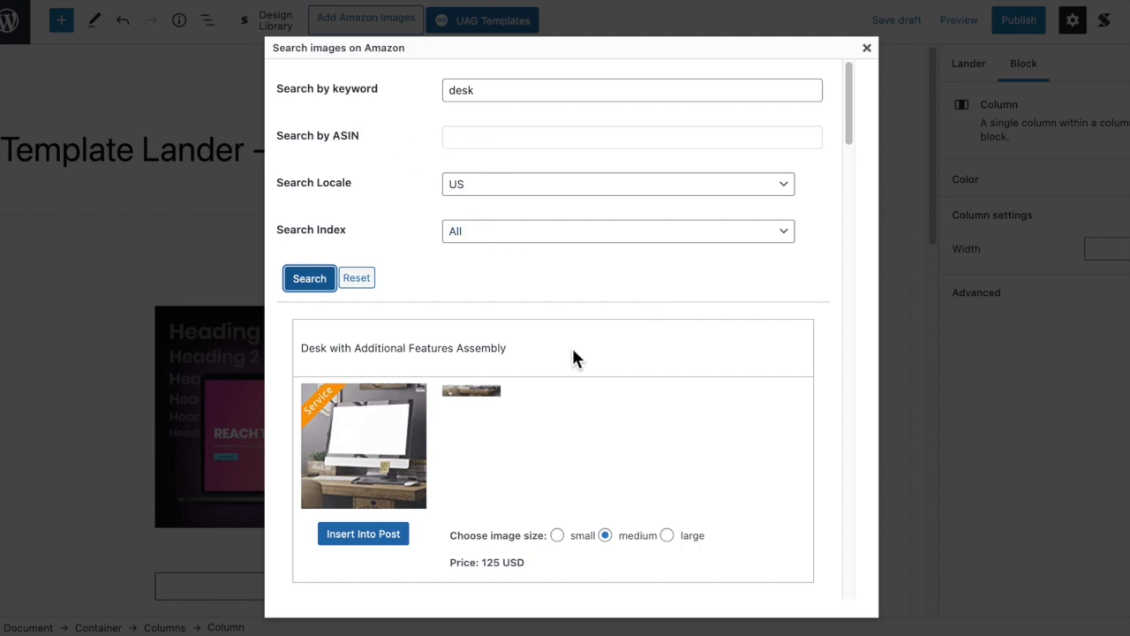
scroll(683, 430, down, 5)
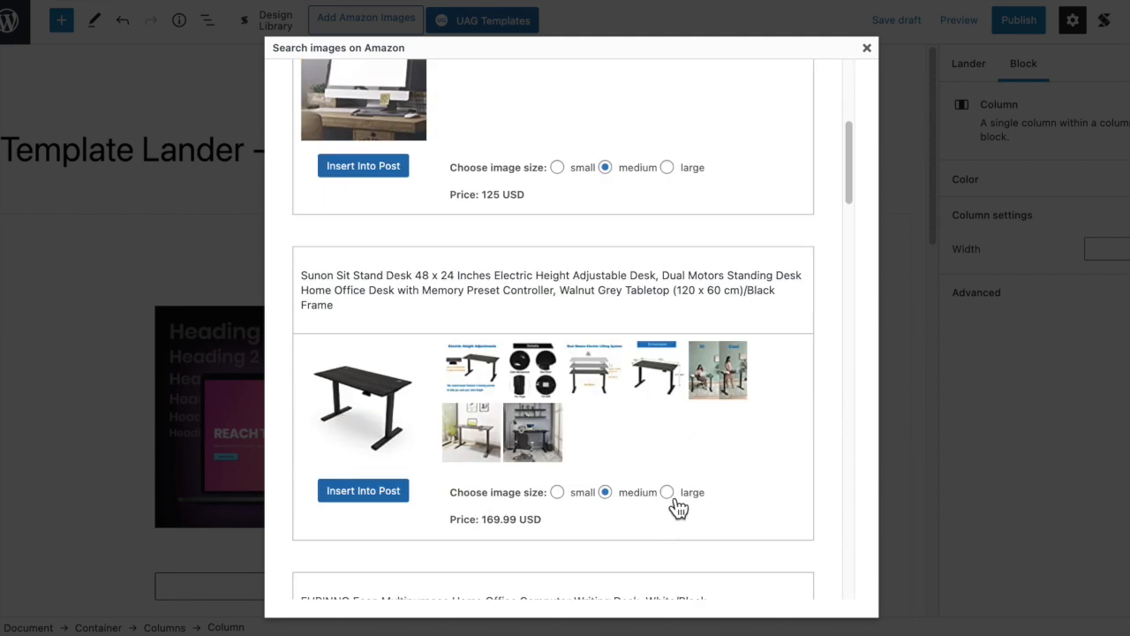
click(393, 493)
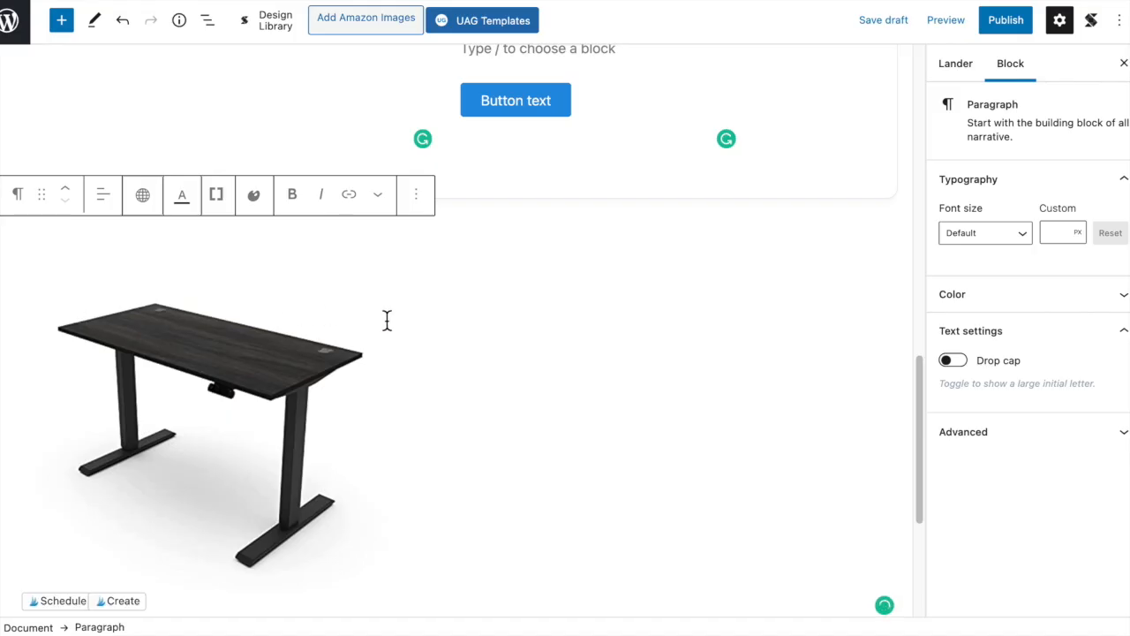
- Cut the inserted desk image from the paragraph below the new container
scroll(499, 336, up, 2)
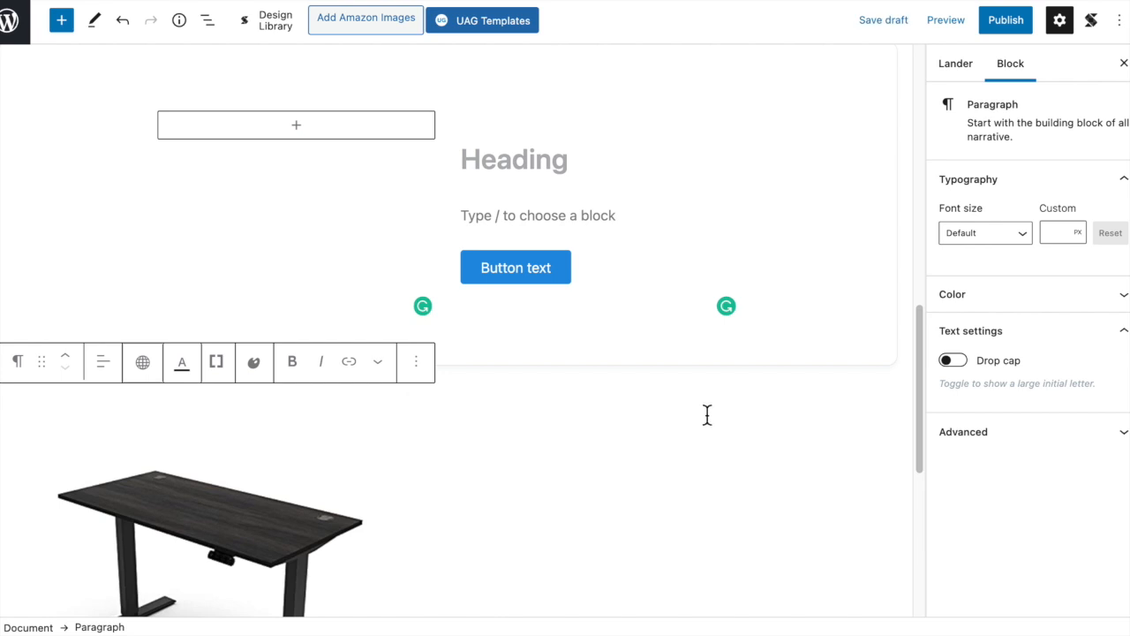
scroll(704, 434, down, 4)
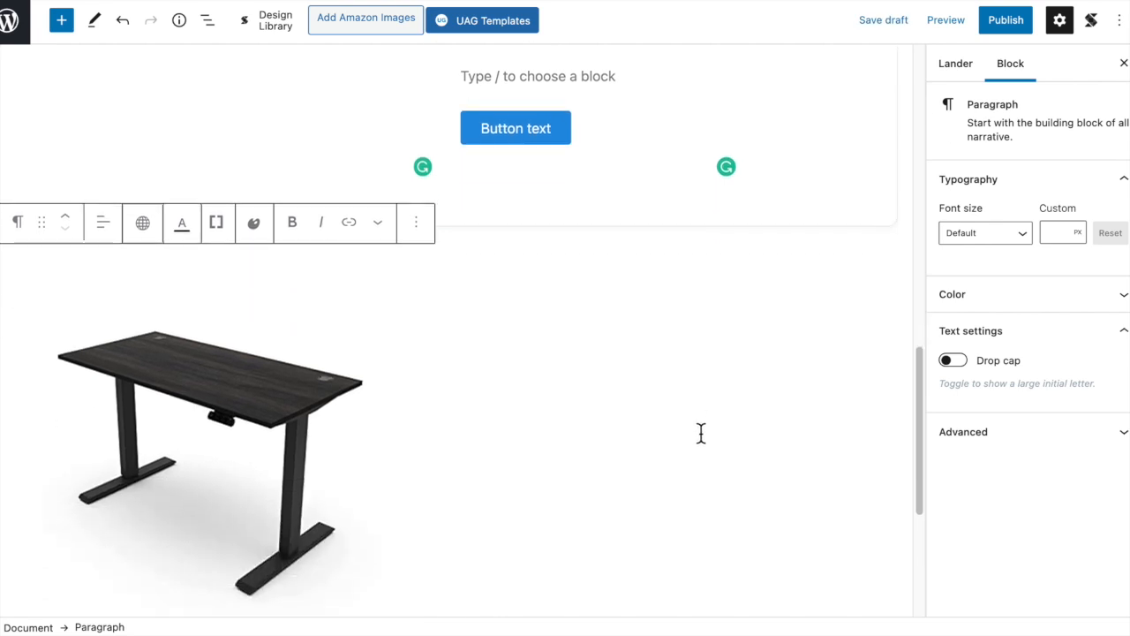
click(250, 369)
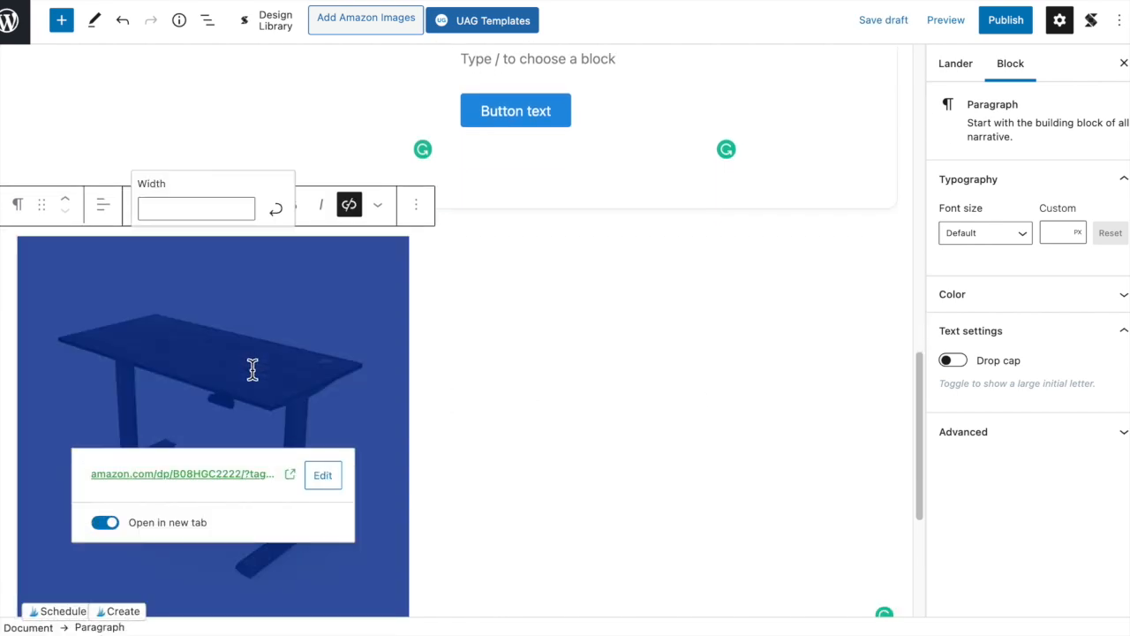
key(BackSpace)
- Add a Paragraph block to the empty first column of the new container
scroll(283, 317, up, 4)
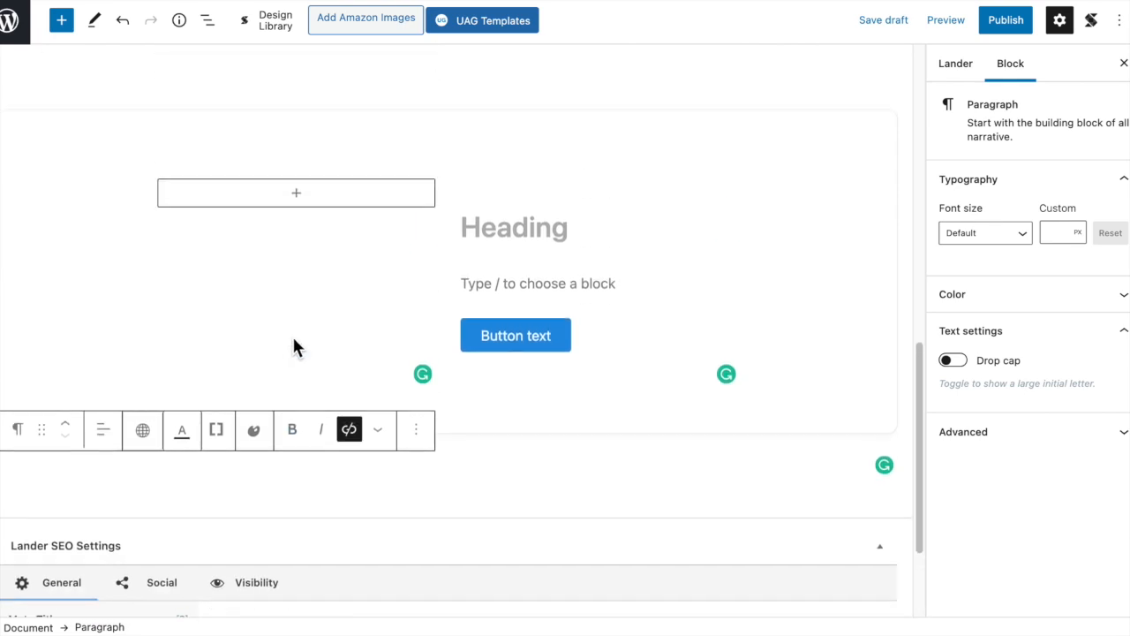
click(307, 205)
click(305, 143)
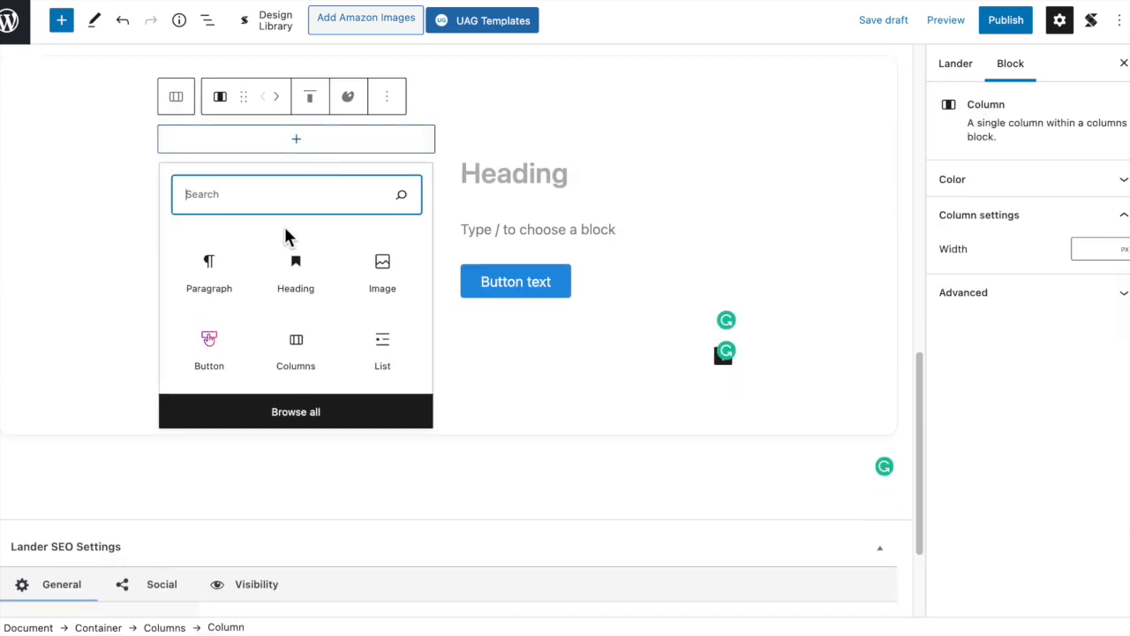
click(219, 281)
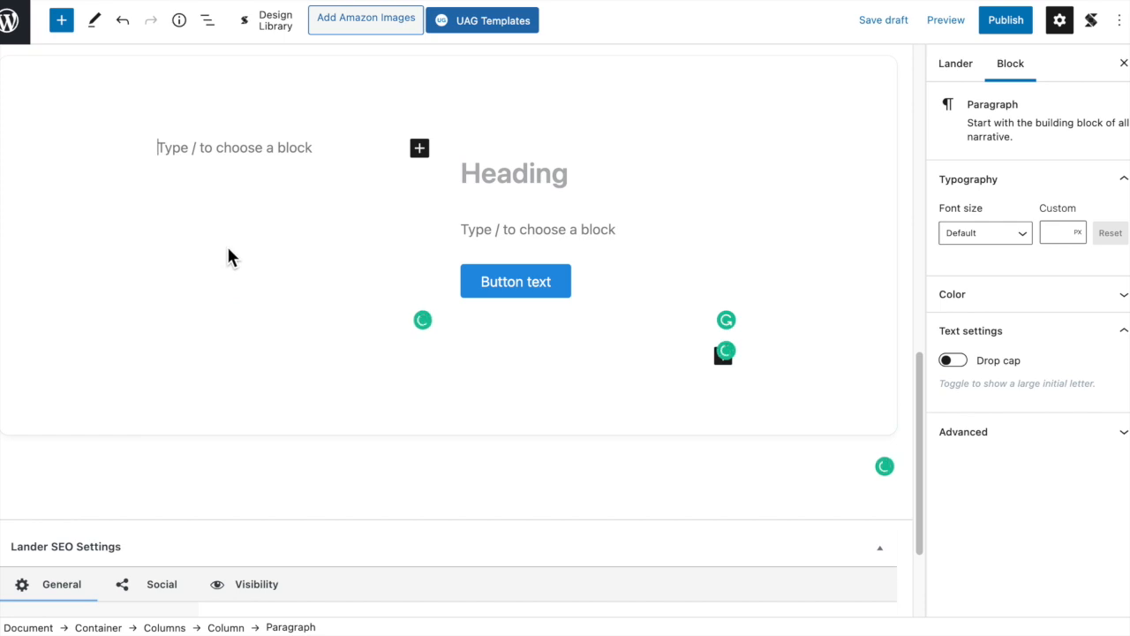
- Add a Paragraph block to the empty column beside the Amazon Product text and paste the desk image into it
scroll(228, 256, up, 5)
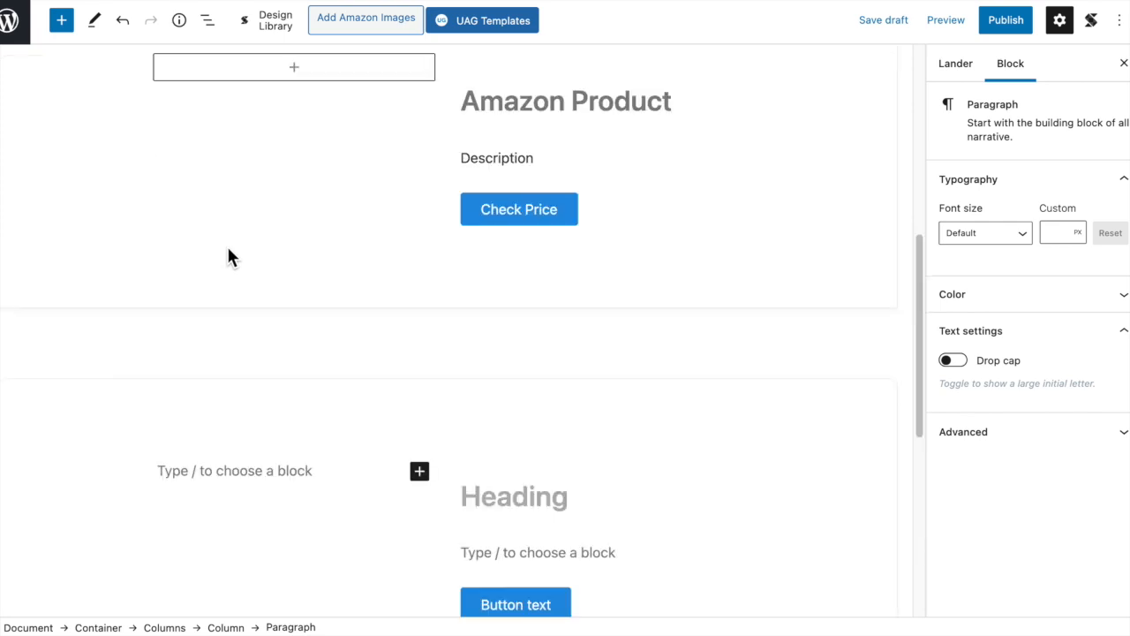
click(305, 152)
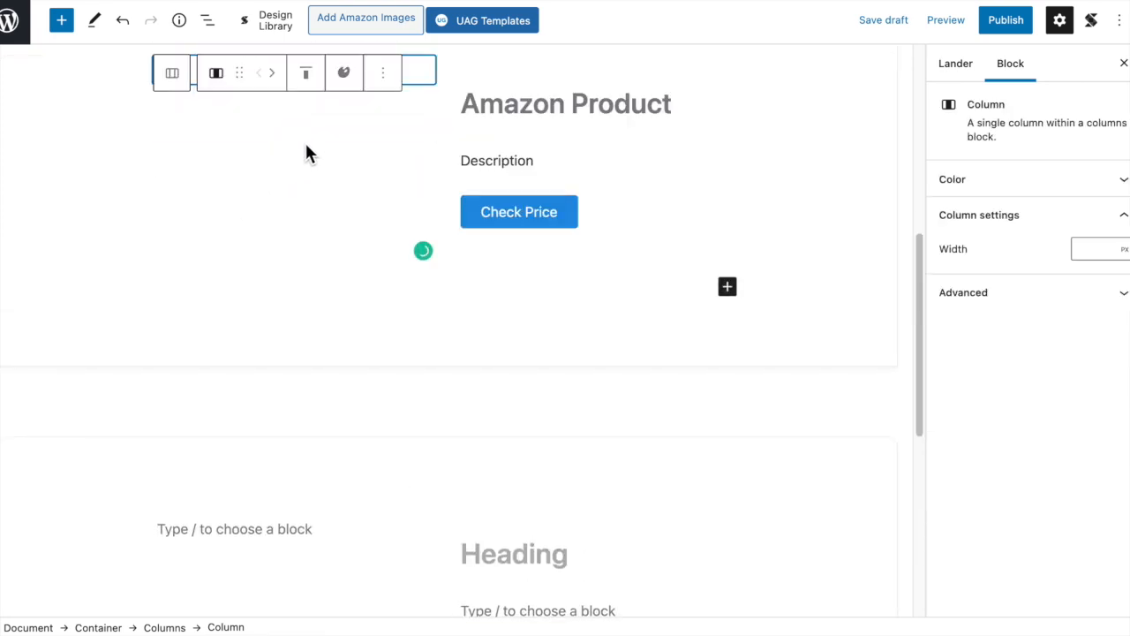
click(305, 113)
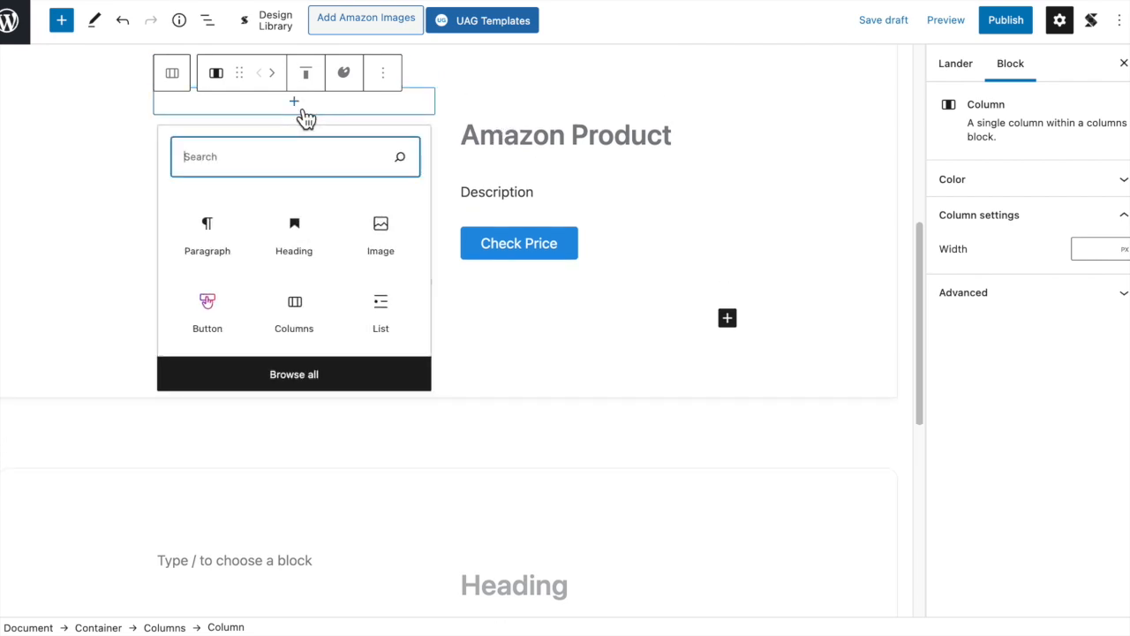
click(209, 243)
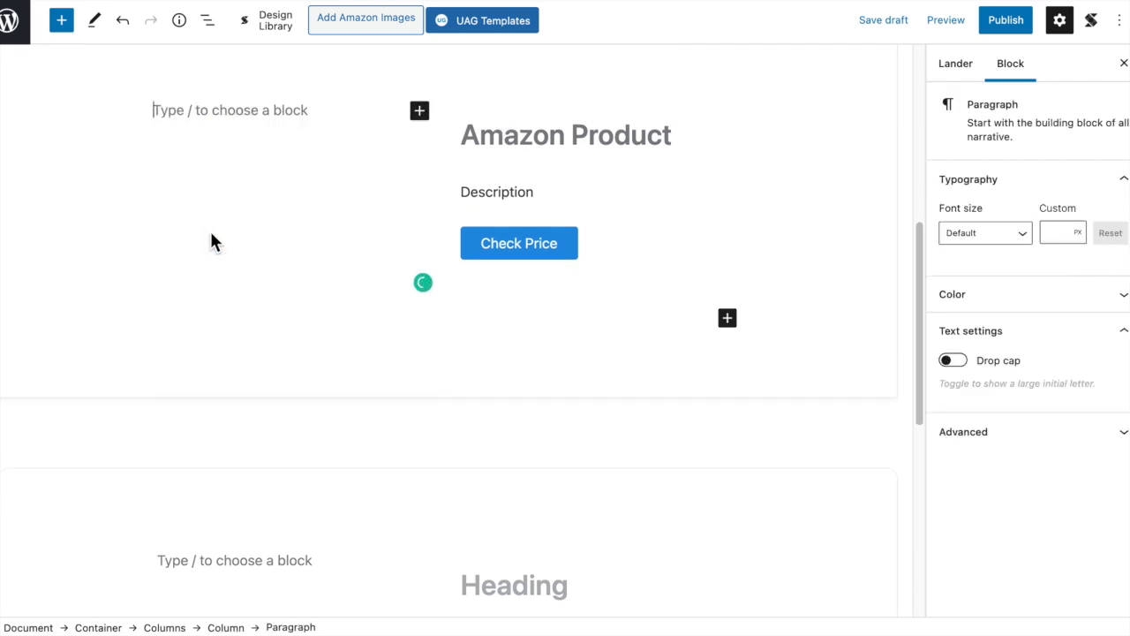
key(super+v)
scroll(166, 230, down, 1)
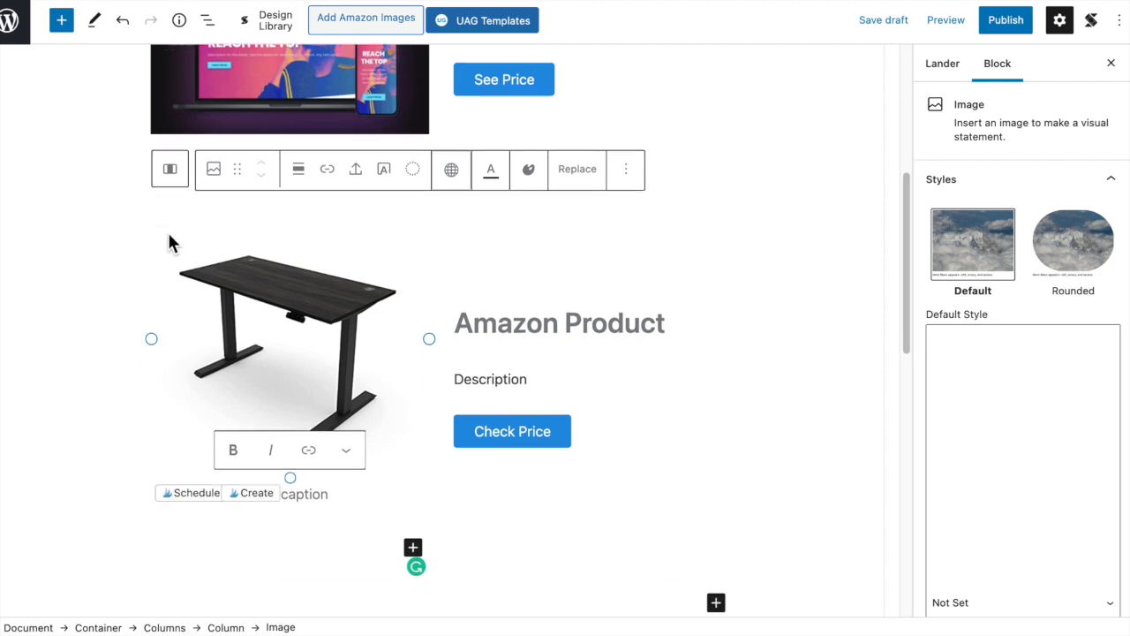
scroll(115, 236, down, 2)
scroll(230, 259, up, 1)
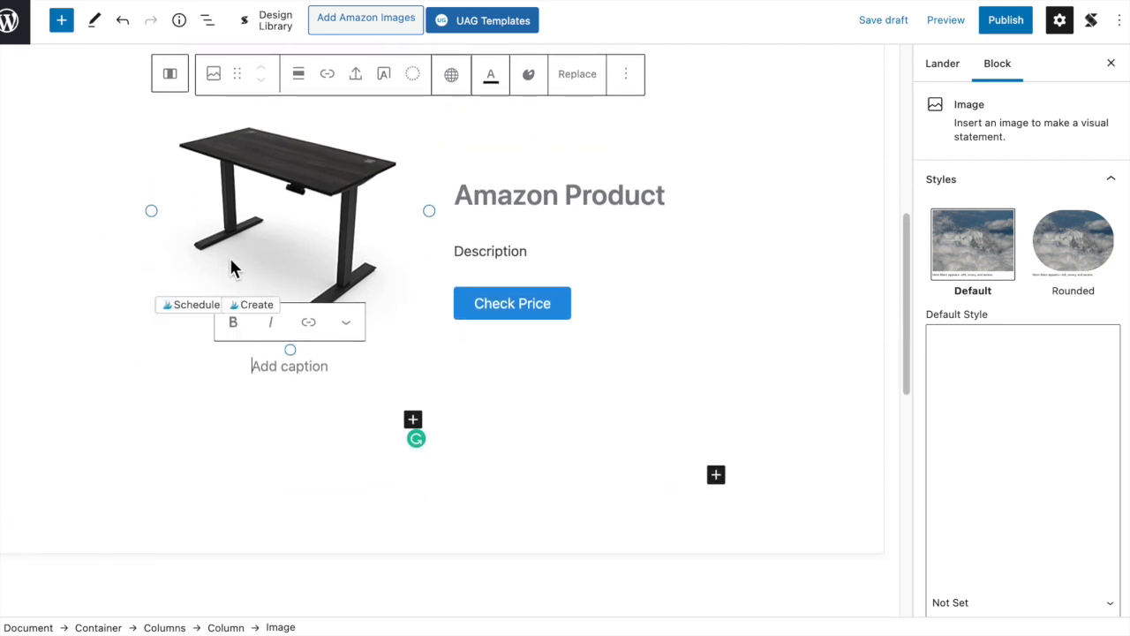
scroll(231, 268, up, 2)
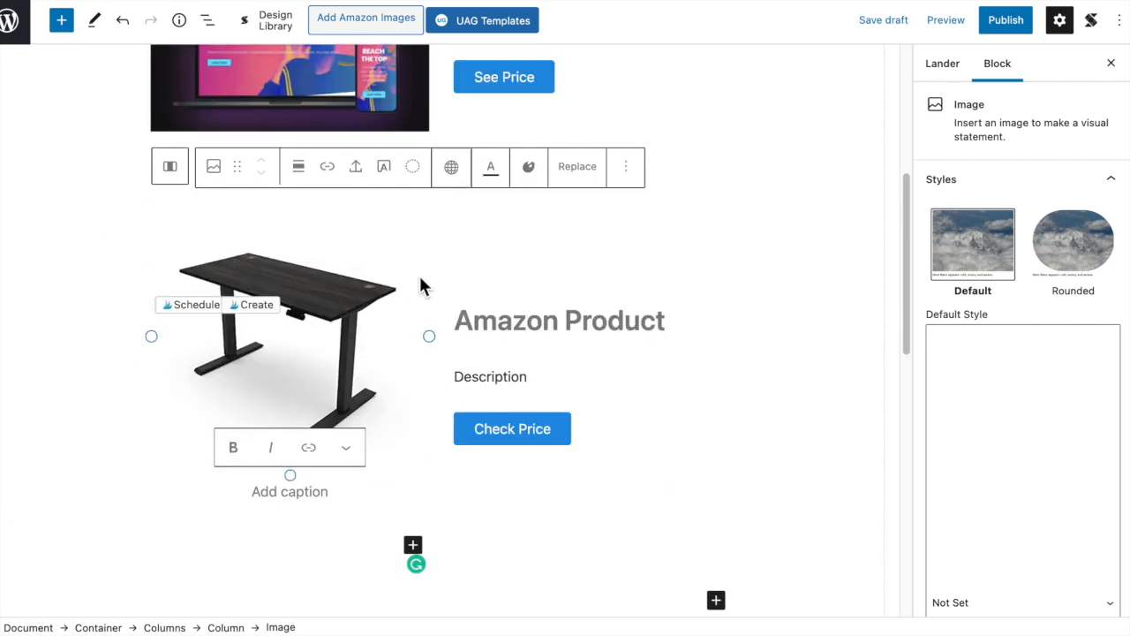
- Try top vertical alignment on the Amazon Product text column and return it to middle
click(566, 323)
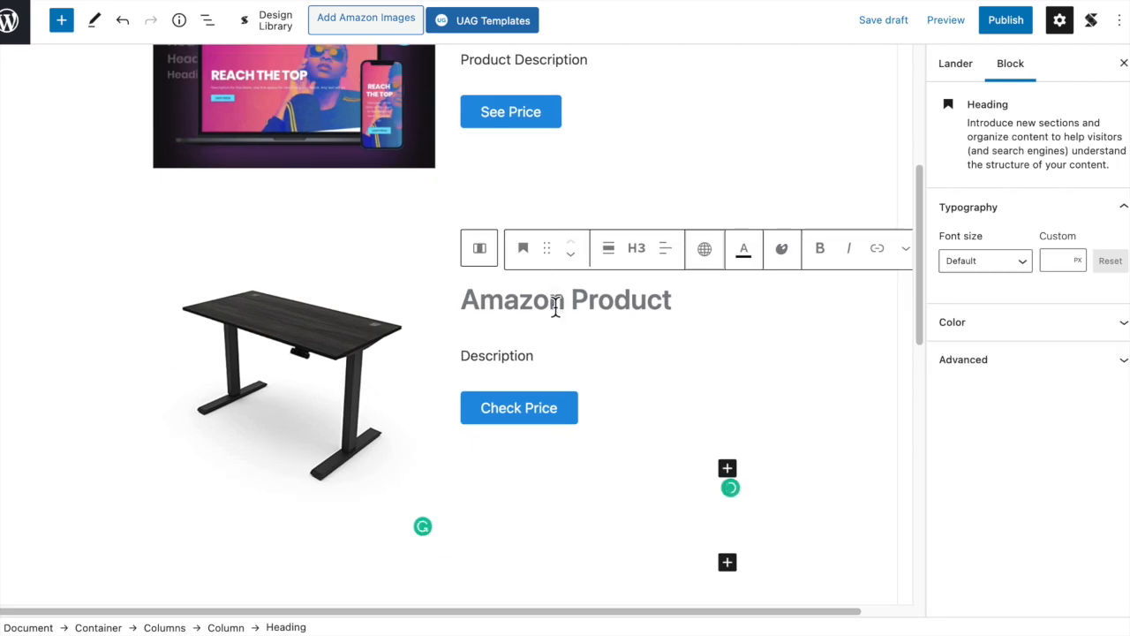
click(479, 249)
click(615, 232)
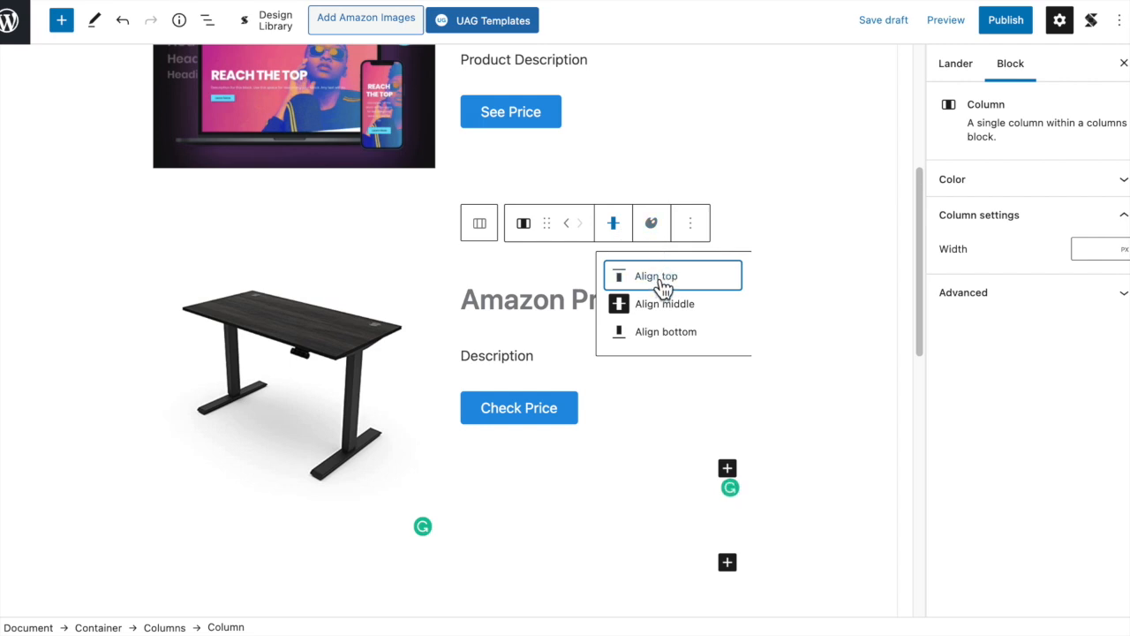
click(660, 278)
click(615, 185)
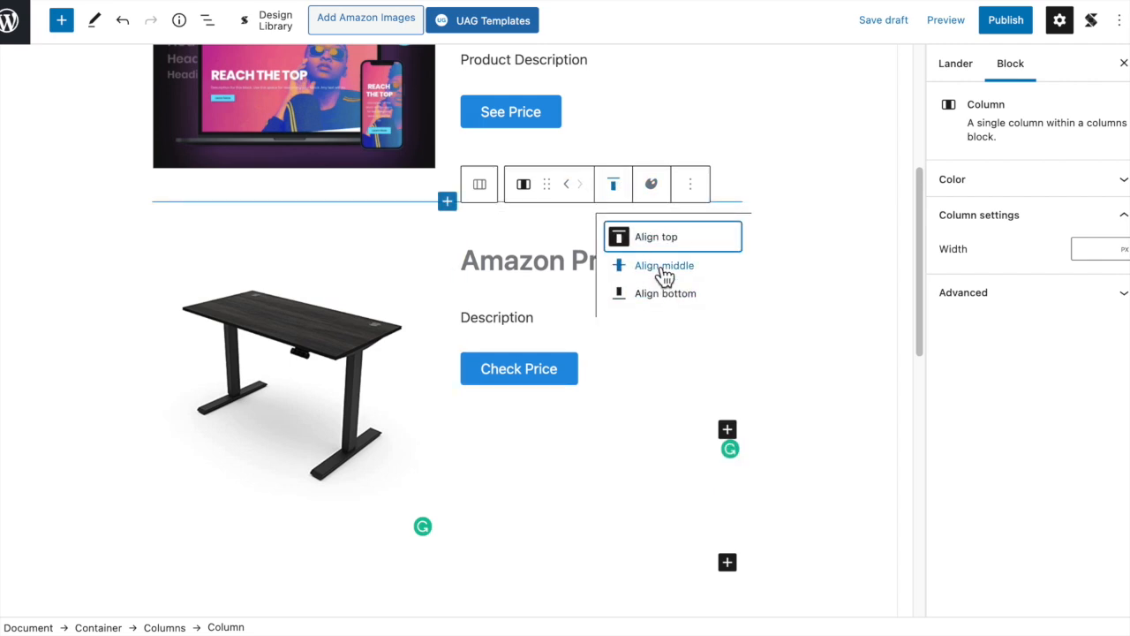
click(664, 280)
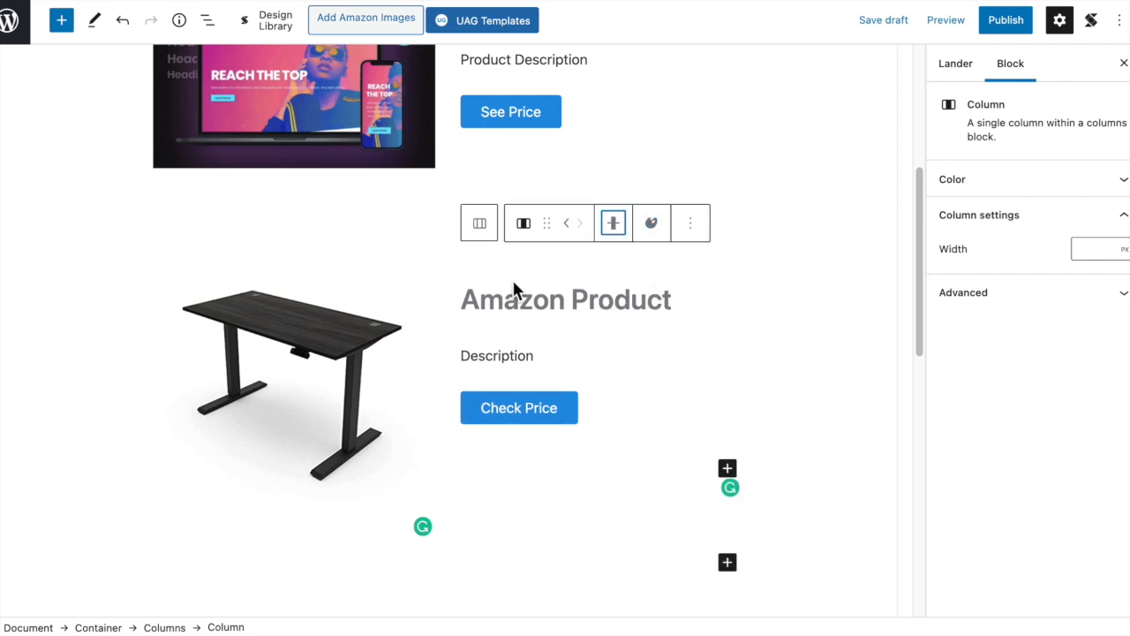
- Select the column holding the desk image and check its layout against the Non-Amazon Product section above
click(282, 339)
click(171, 204)
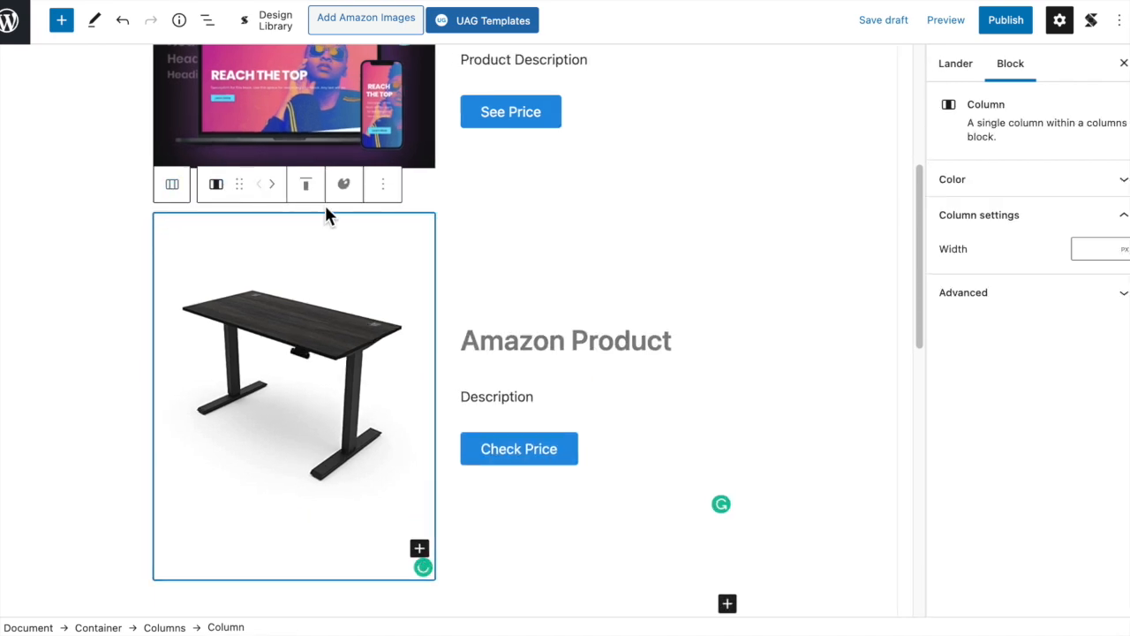
scroll(546, 279, up, 3)
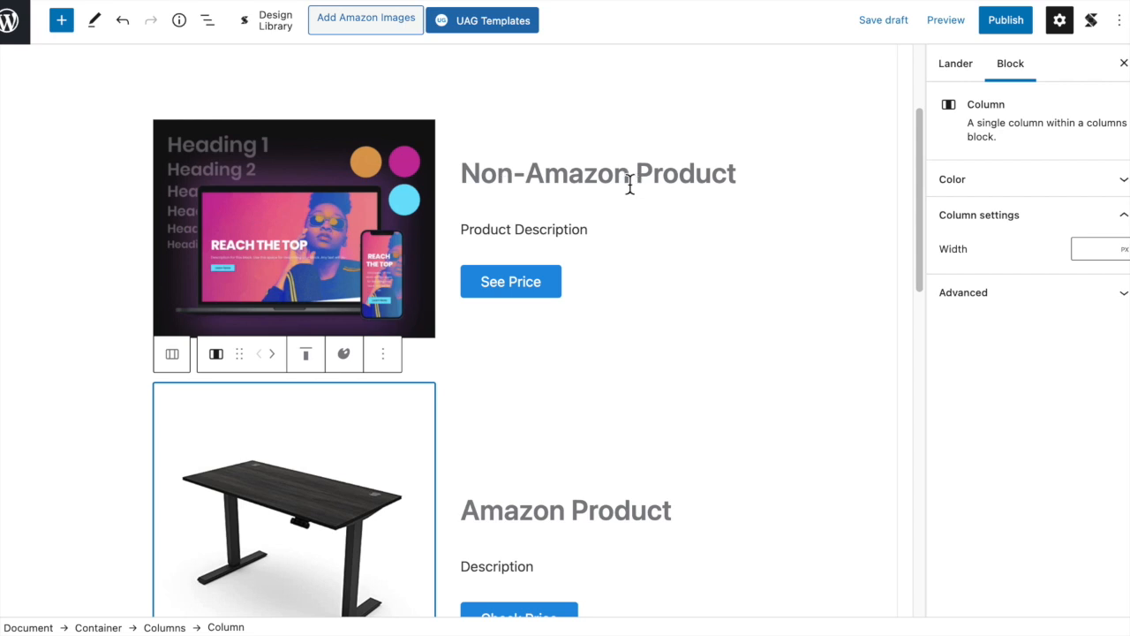
scroll(658, 260, down, 3)
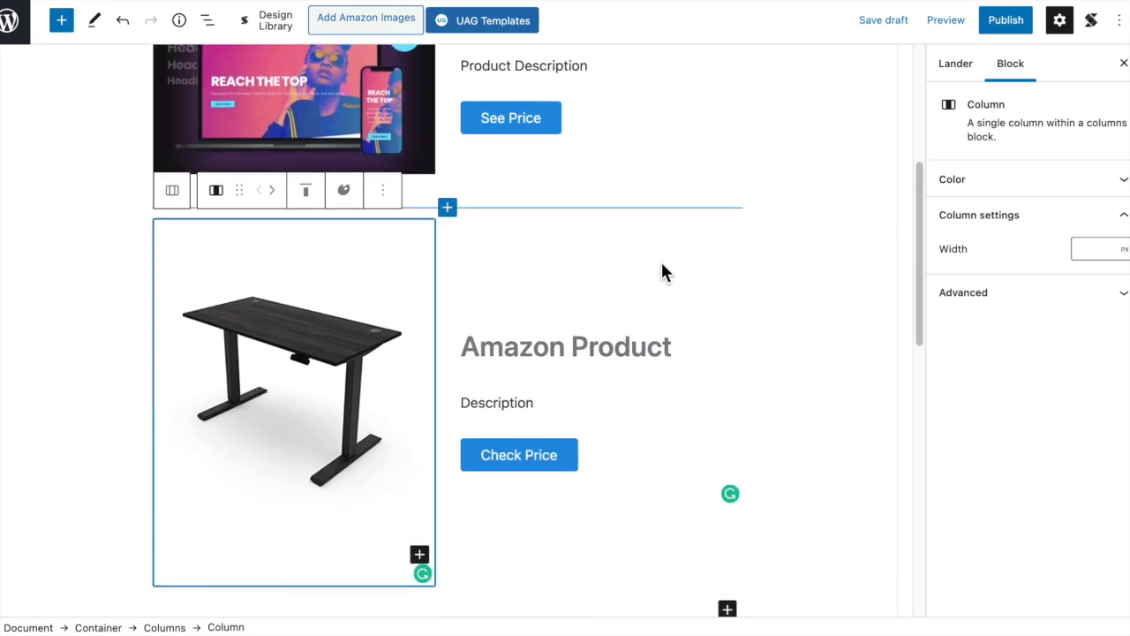
scroll(605, 256, down, 2)
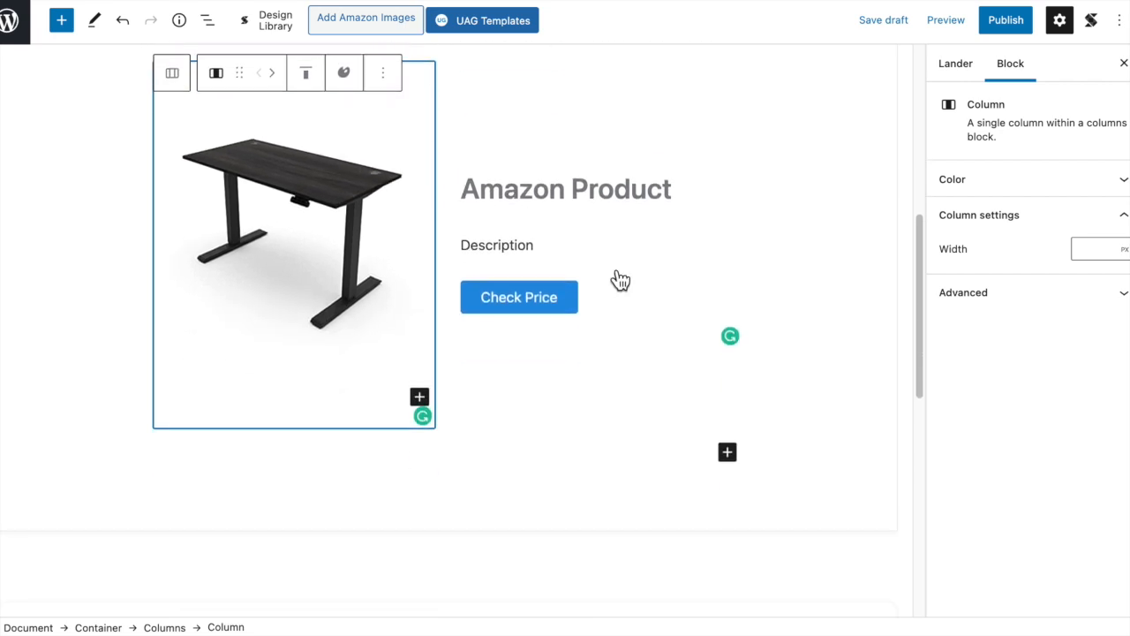
scroll(566, 308, up, 6)
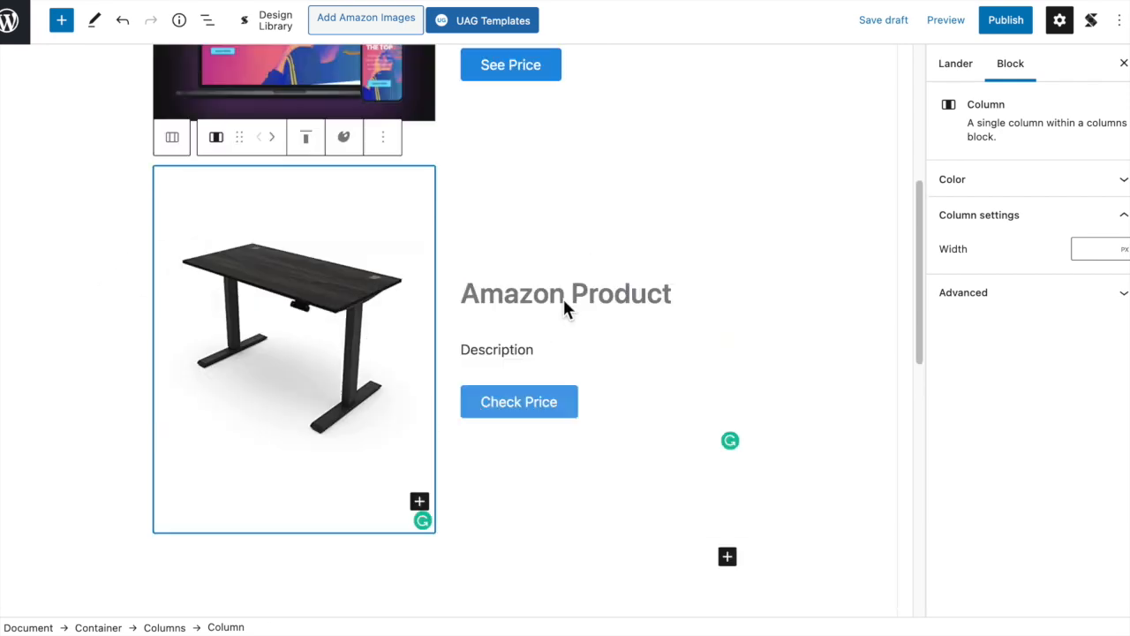
scroll(604, 309, up, 1)
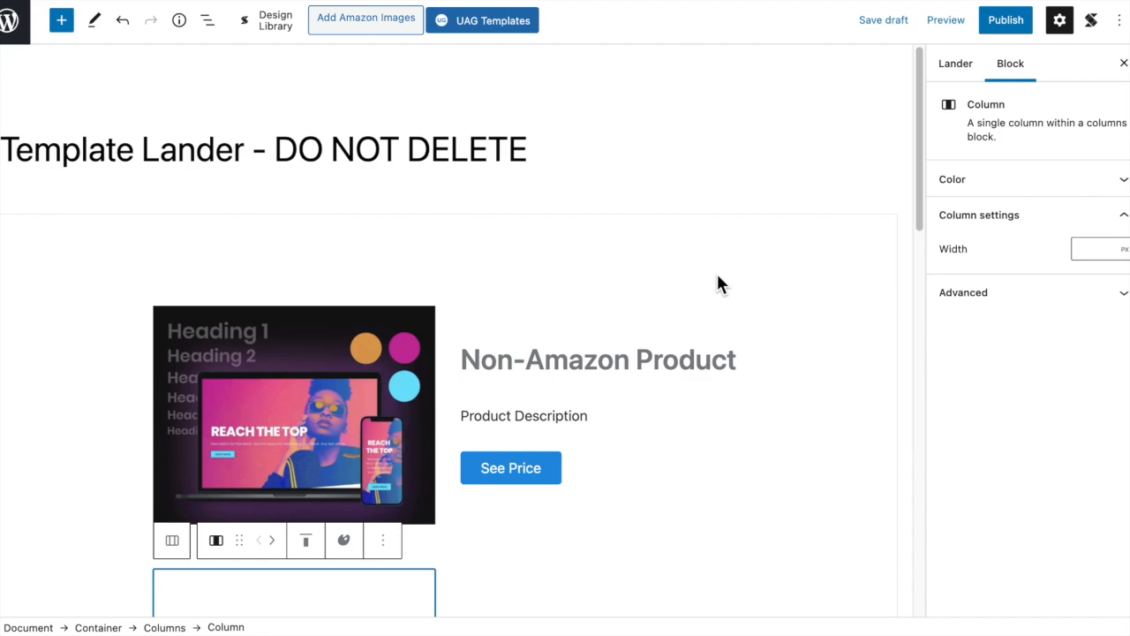
- Compare the template's product sections with the numbered product list on the Sample Affiliate Lander page
scroll(717, 278, down, 2)
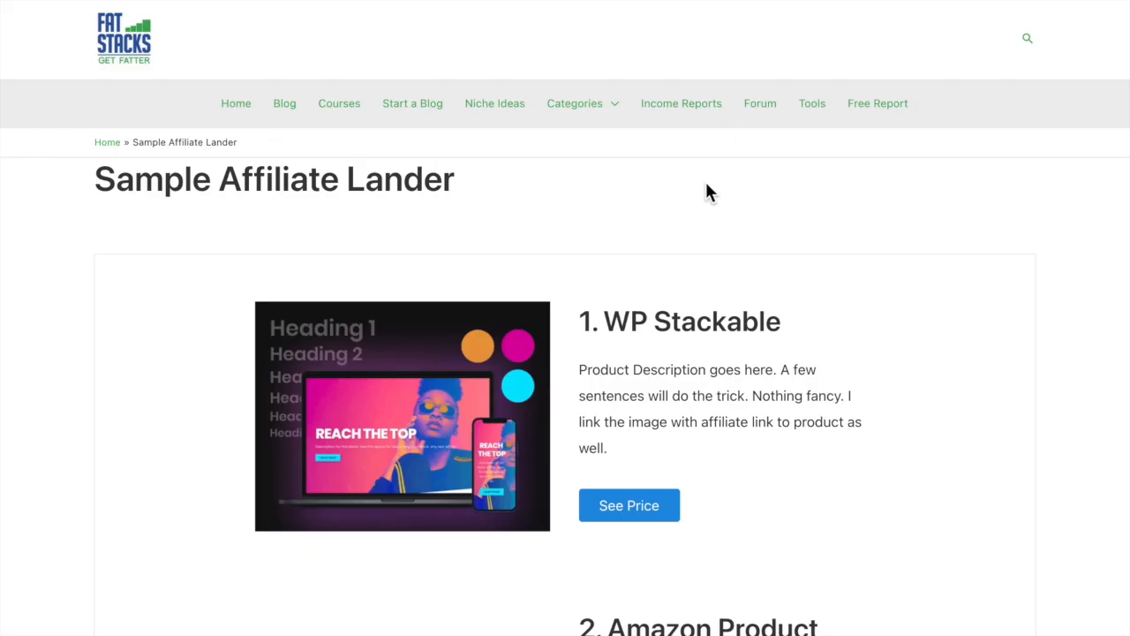
scroll(682, 226, down, 6)
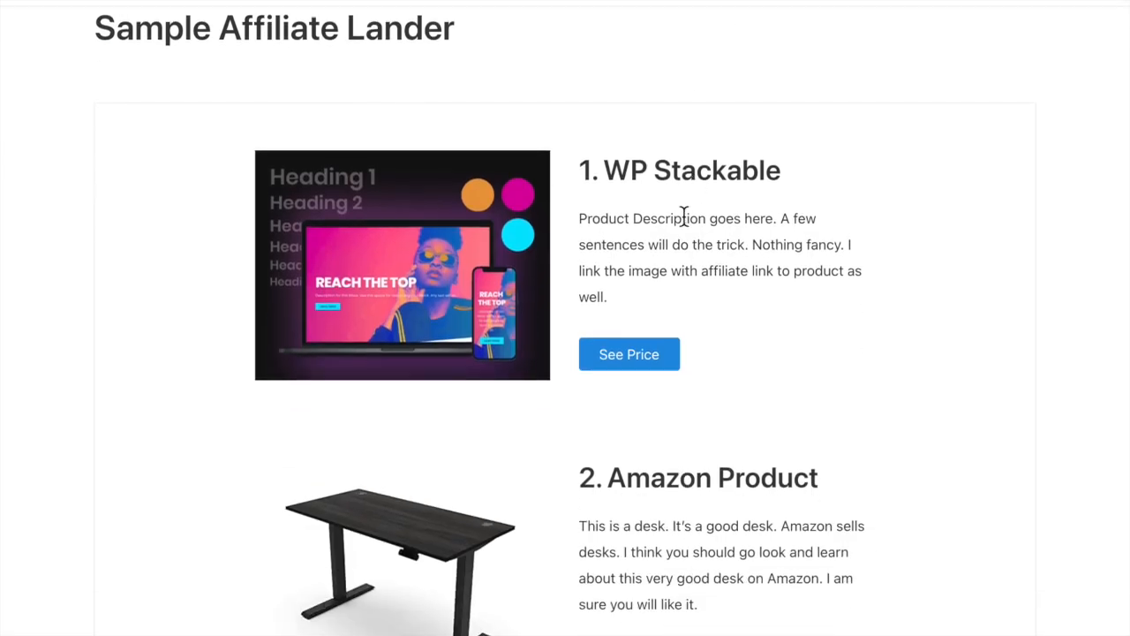
scroll(688, 239, down, 6)
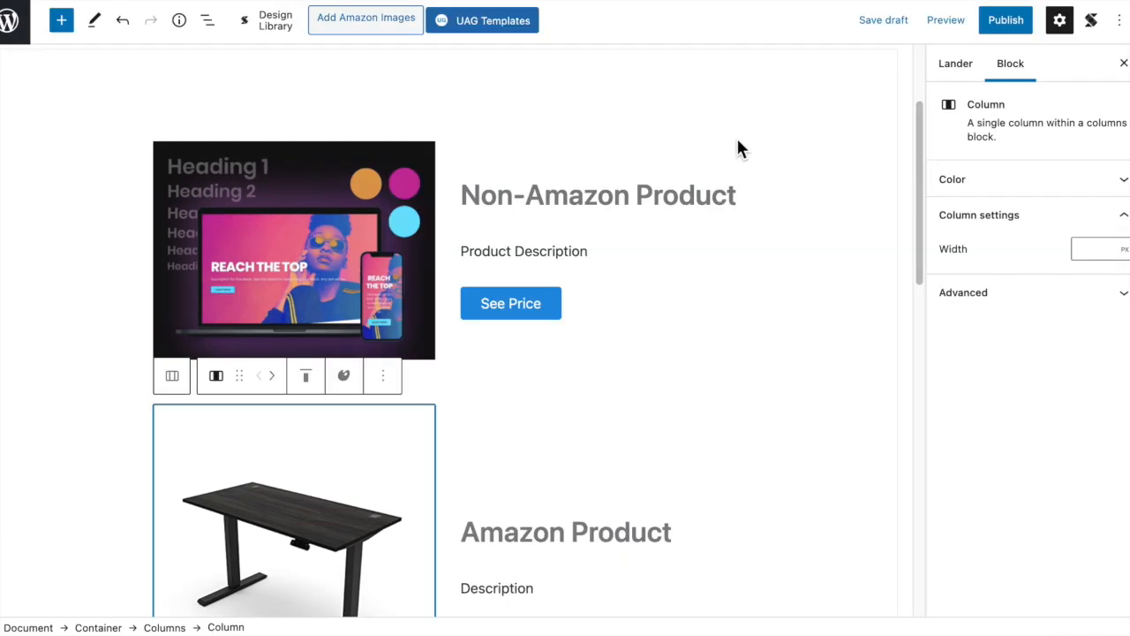
scroll(738, 146, down, 1)
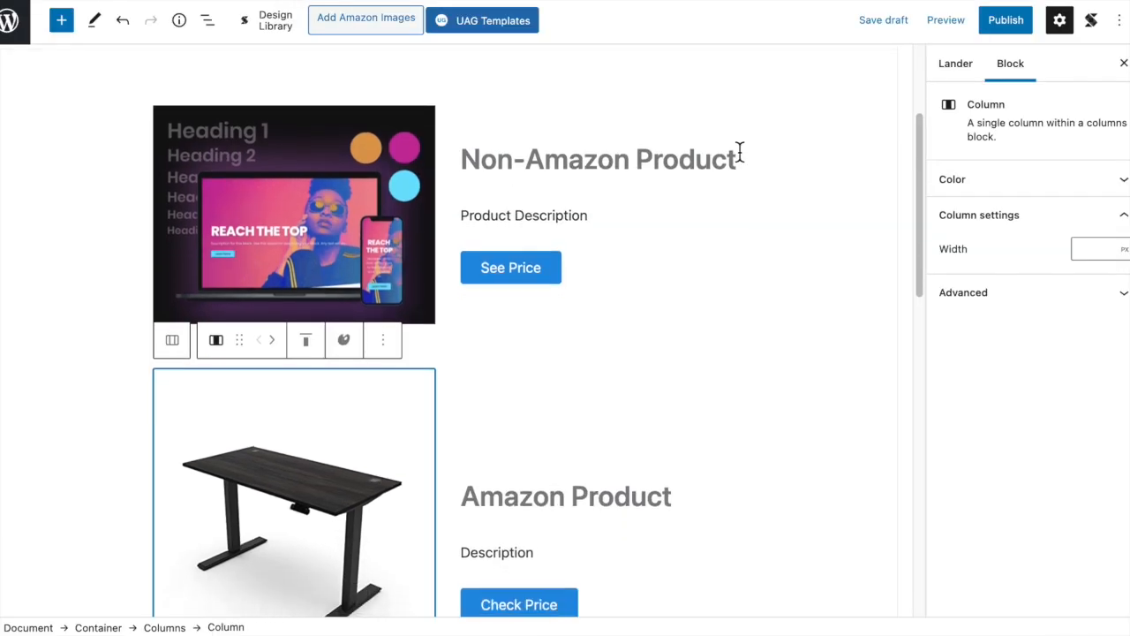
- Review the Non-Amazon and Amazon product sections of the template lander
scroll(759, 221, down, 2)
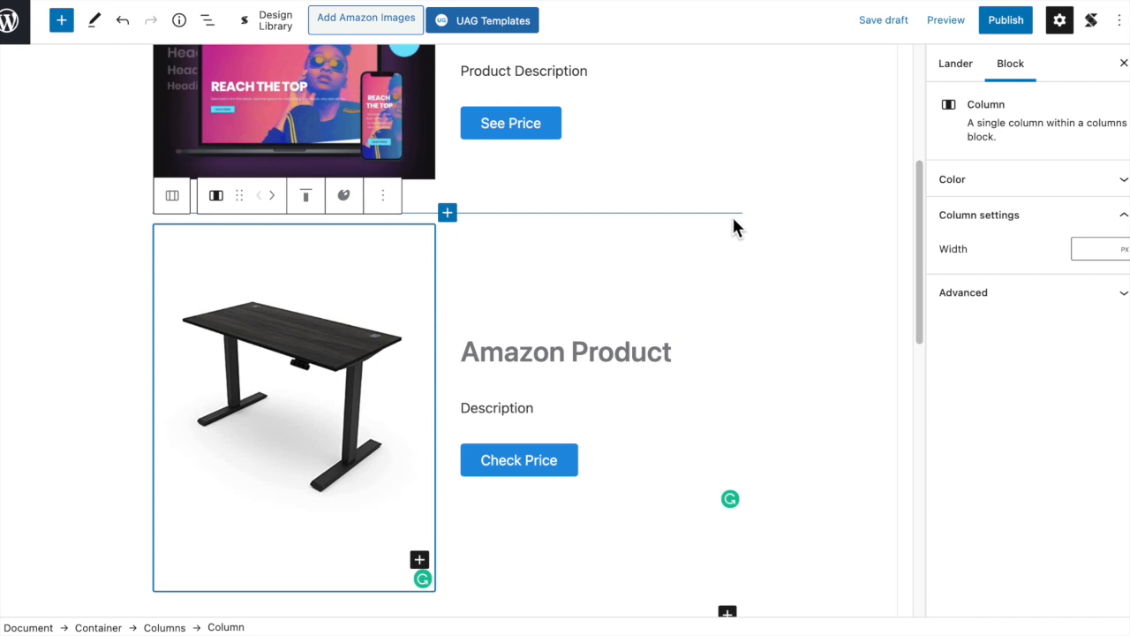
scroll(734, 227, up, 5)
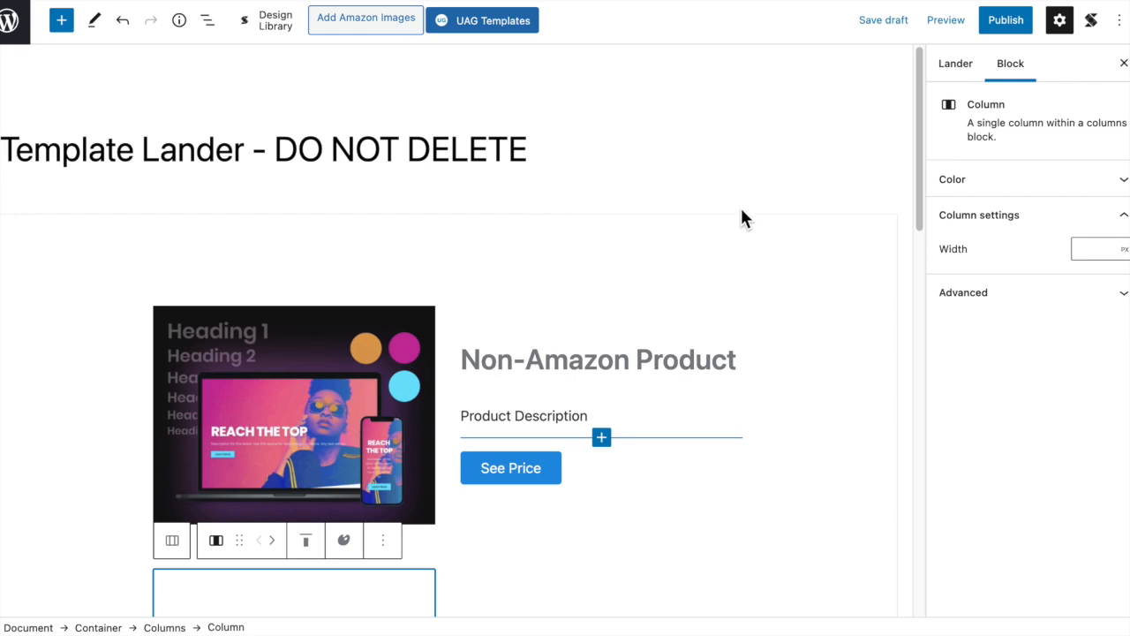
scroll(741, 212, down, 5)
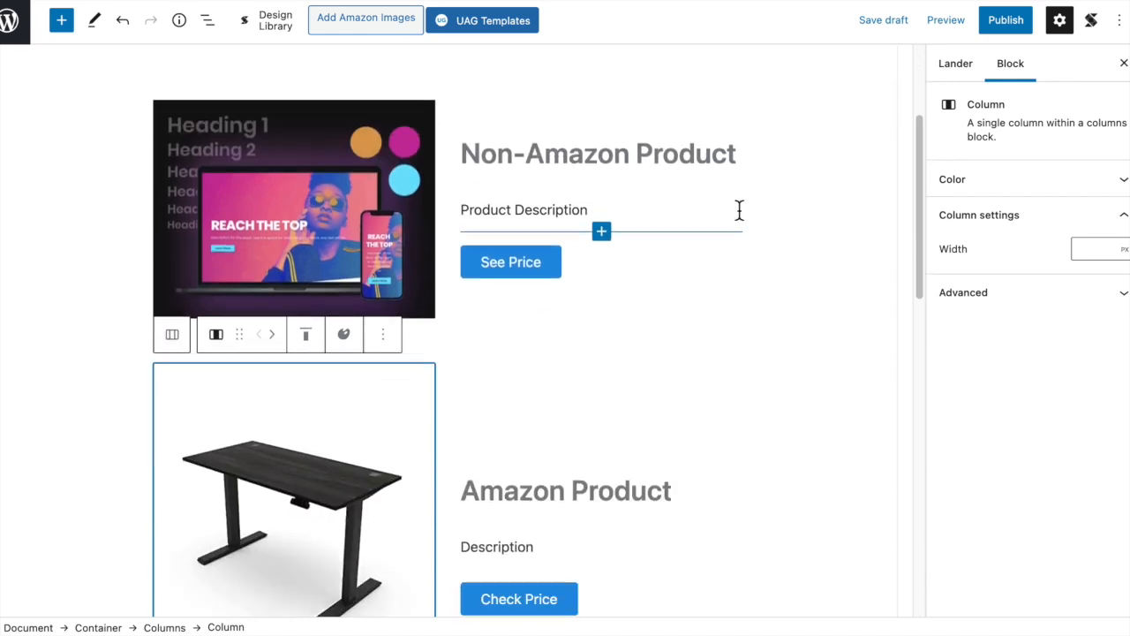
scroll(741, 225, down, 2)
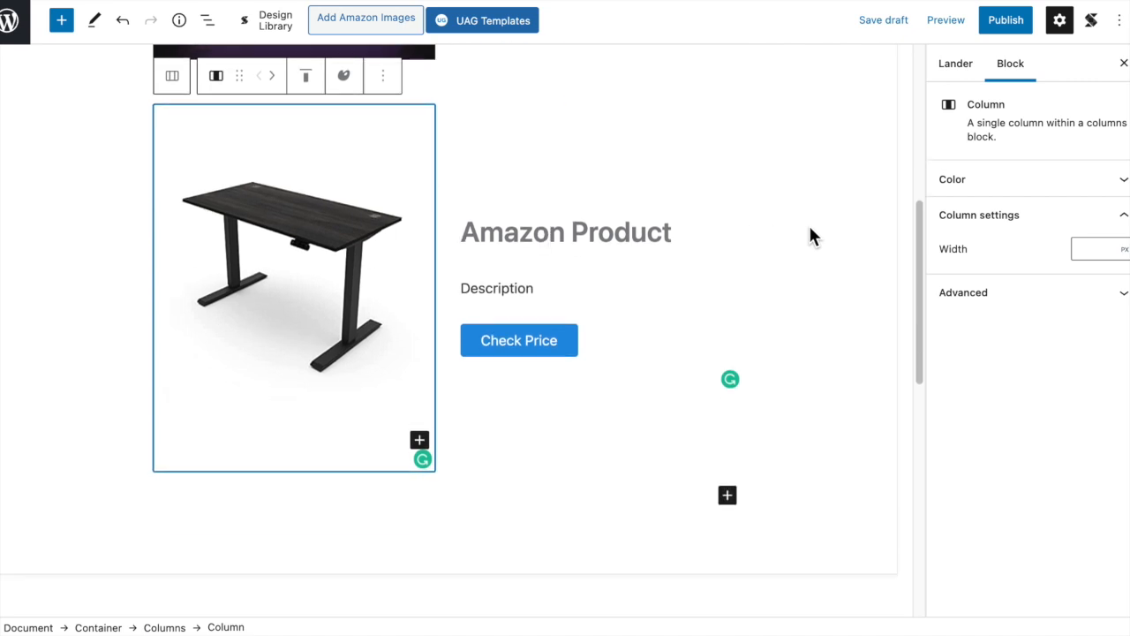
scroll(659, 216, up, 7)
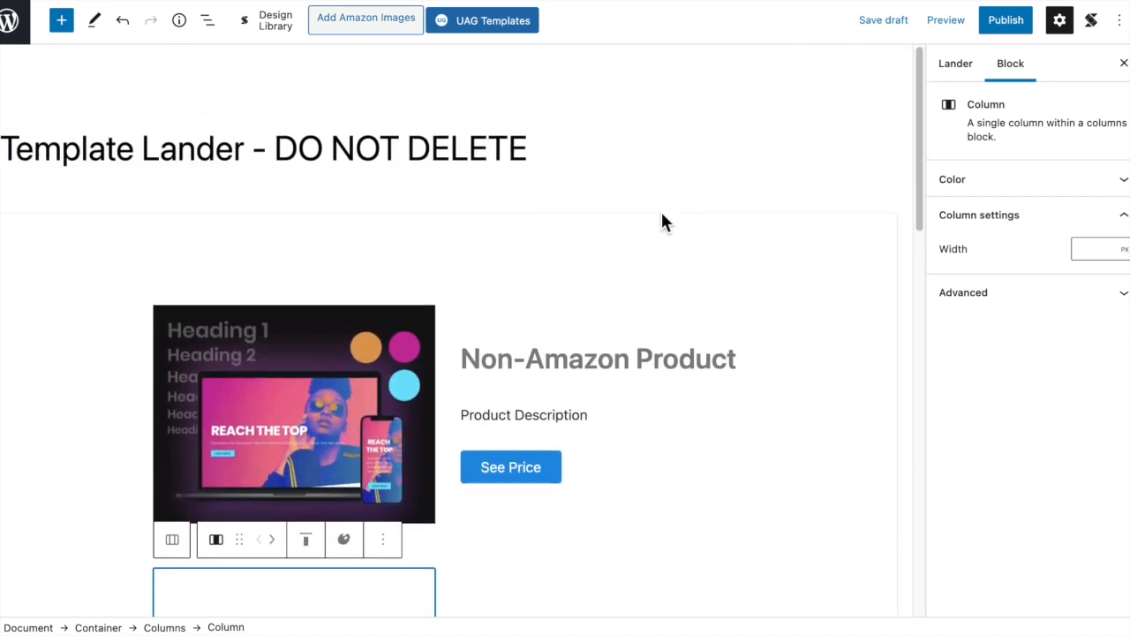
scroll(669, 225, down, 2)
- Remove the unused container with the empty heading, paragraph and placeholder button below the Amazon Product section
scroll(673, 228, down, 8)
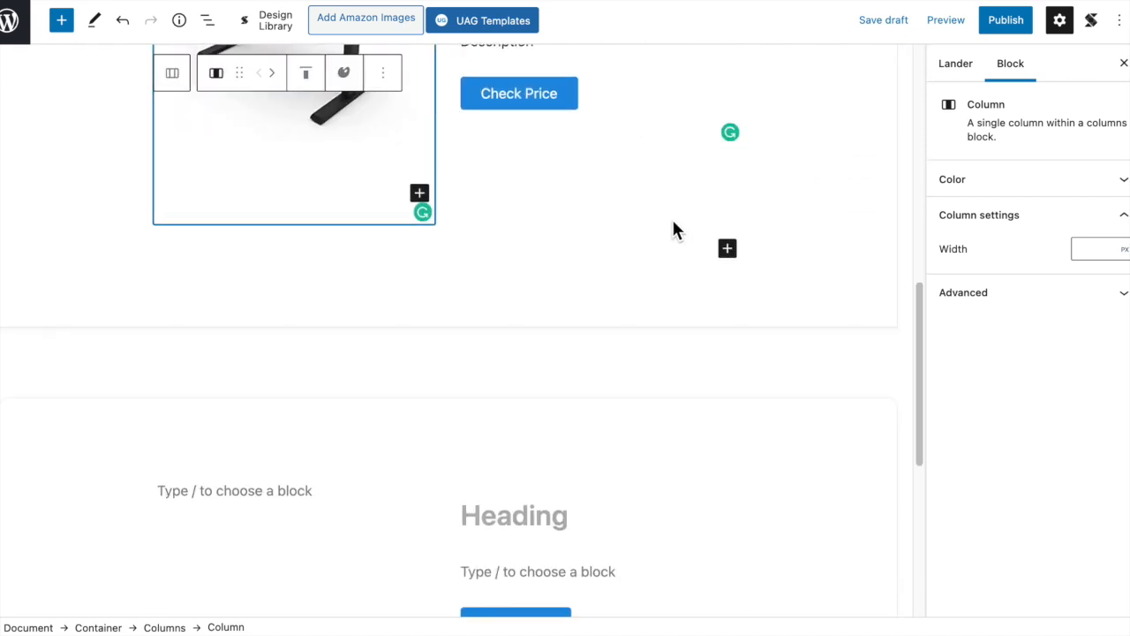
scroll(674, 225, down, 3)
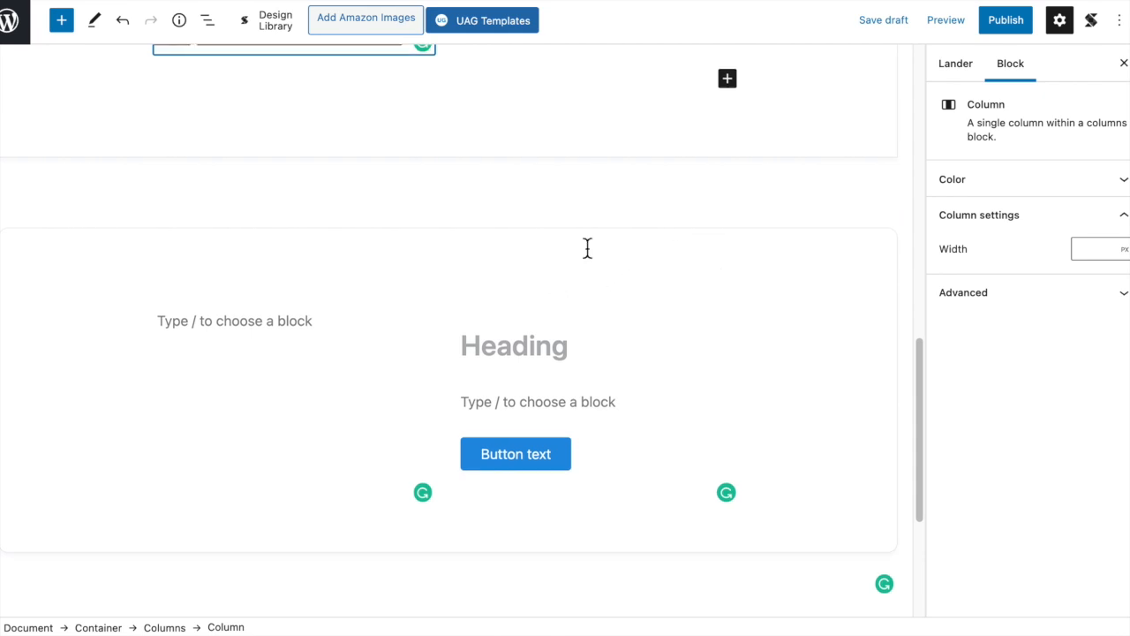
scroll(565, 250, down, 2)
click(545, 253)
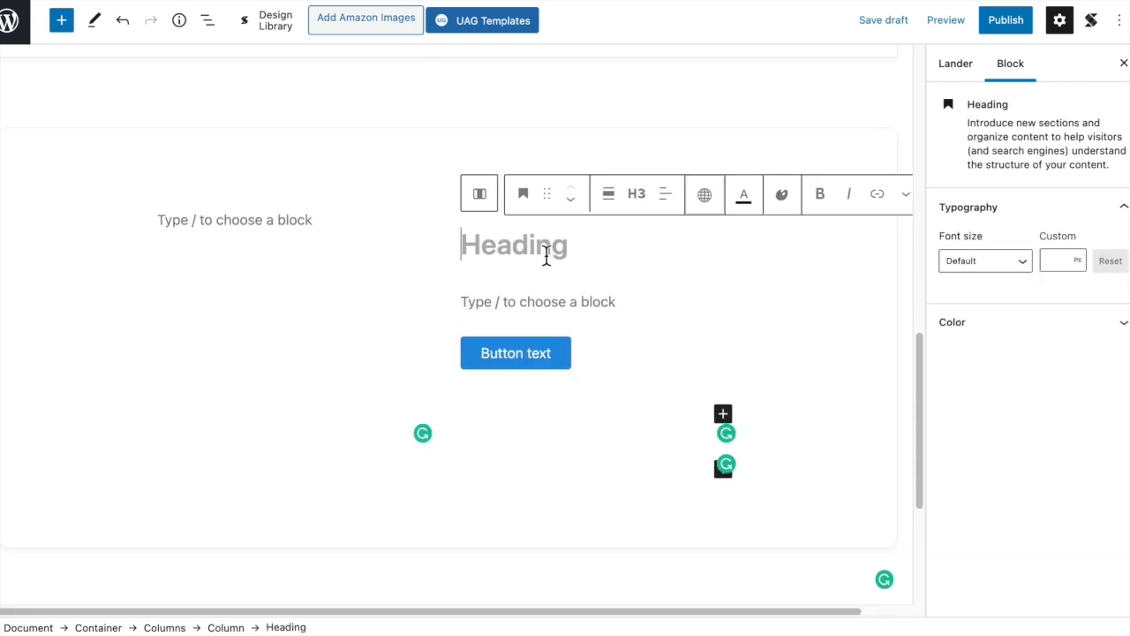
click(364, 166)
click(219, 99)
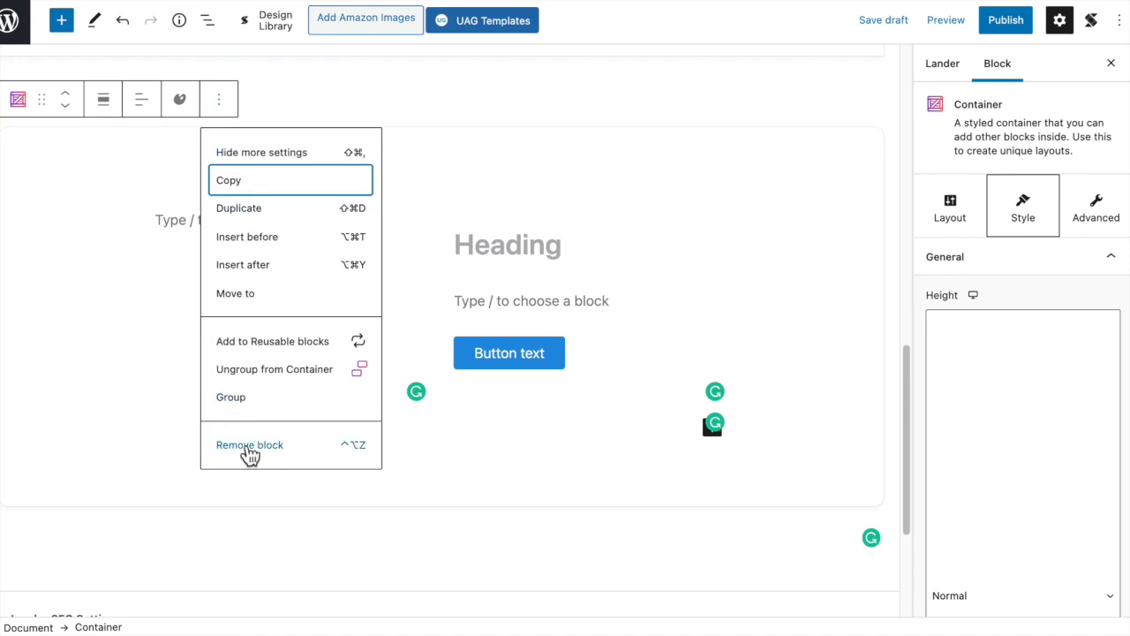
click(250, 445)
- Select the Non-Amazon Product image and compare its section with the Amazon Product section holding the desk image
scroll(488, 300, up, 6)
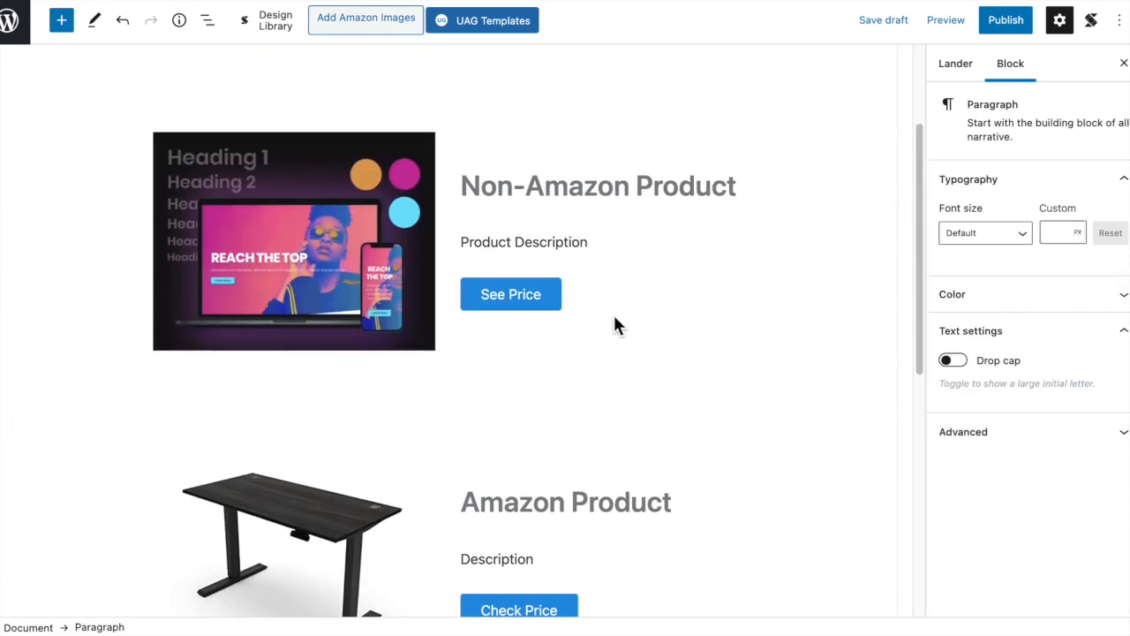
scroll(615, 326, down, 3)
mouse_move(370, 386)
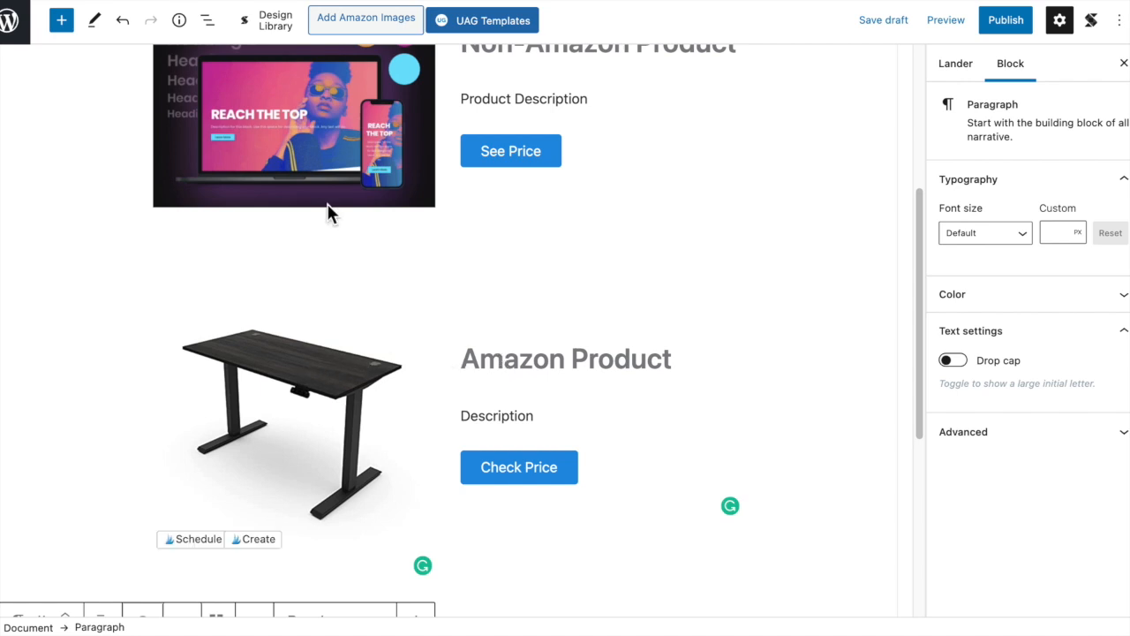
click(305, 144)
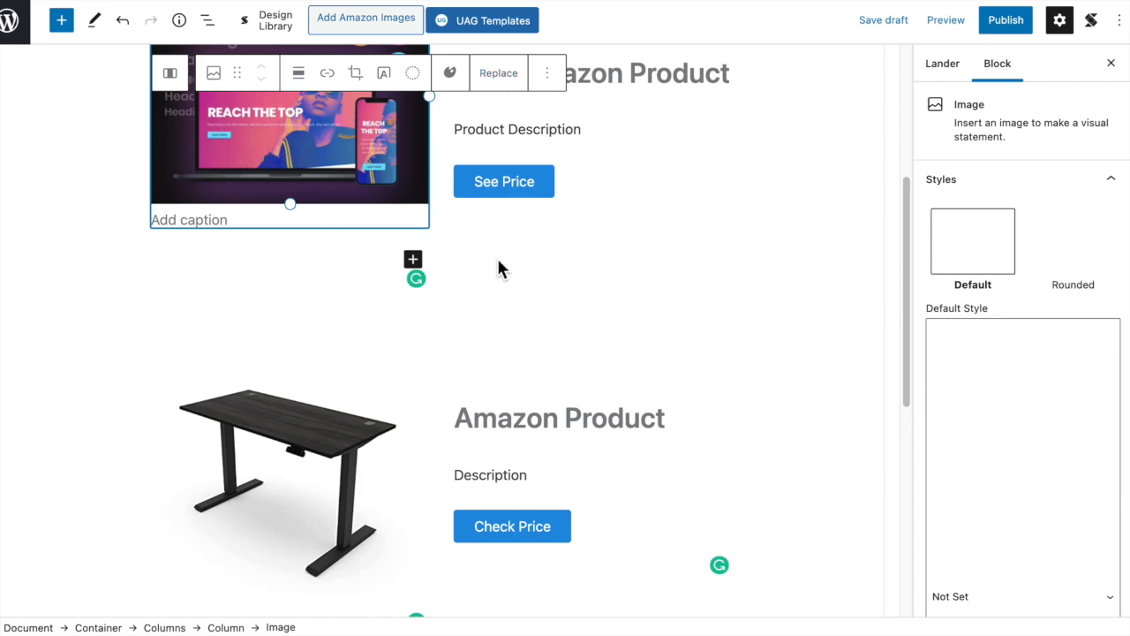
scroll(524, 332, down, 4)
scroll(528, 305, up, 2)
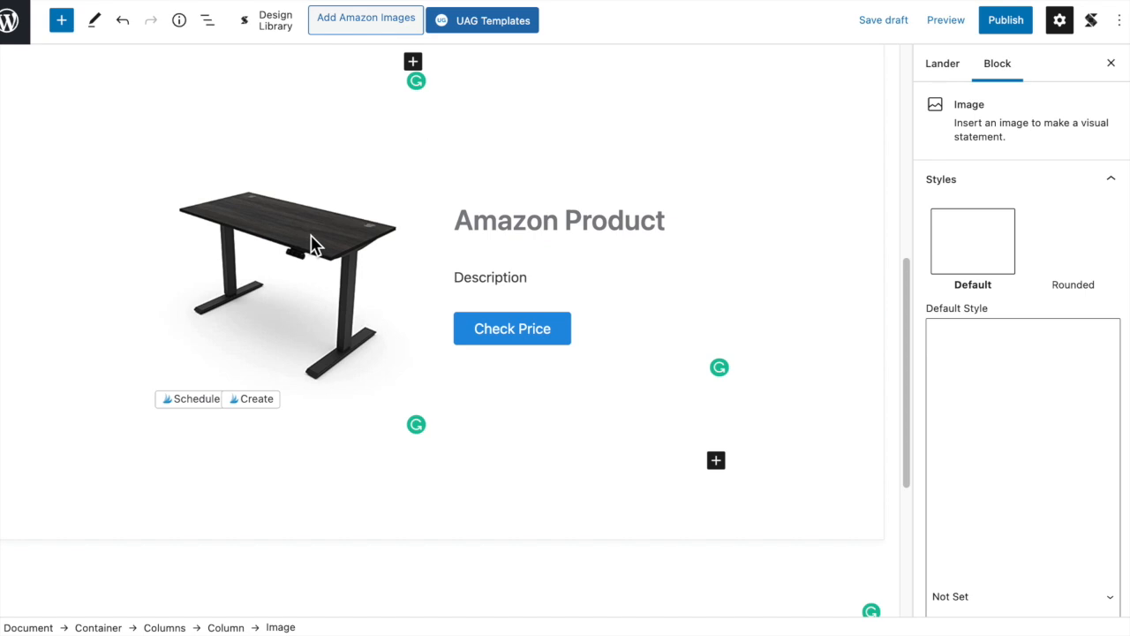
scroll(439, 238, up, 2)
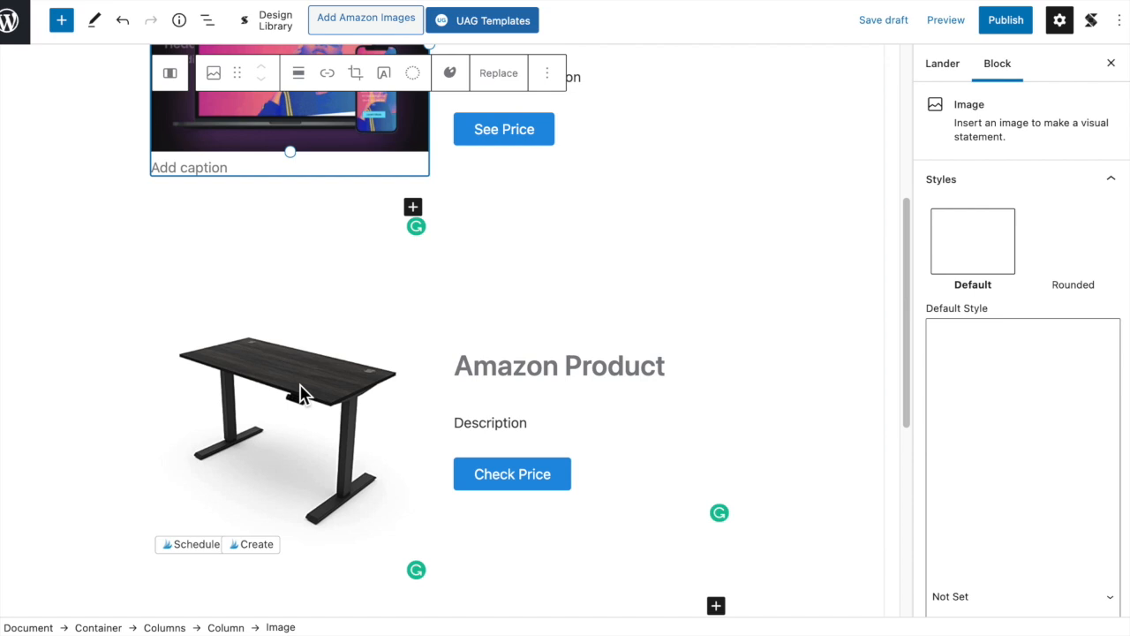
scroll(459, 315, up, 3)
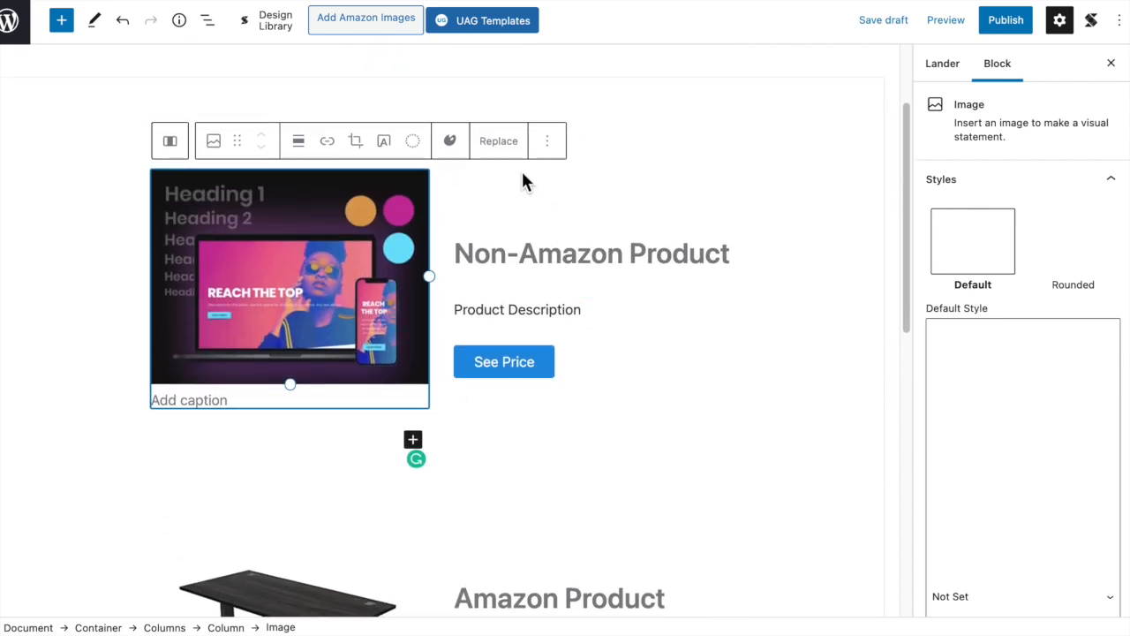
- Duplicate the Non-Amazon Product two-column block twice inside the container
click(508, 171)
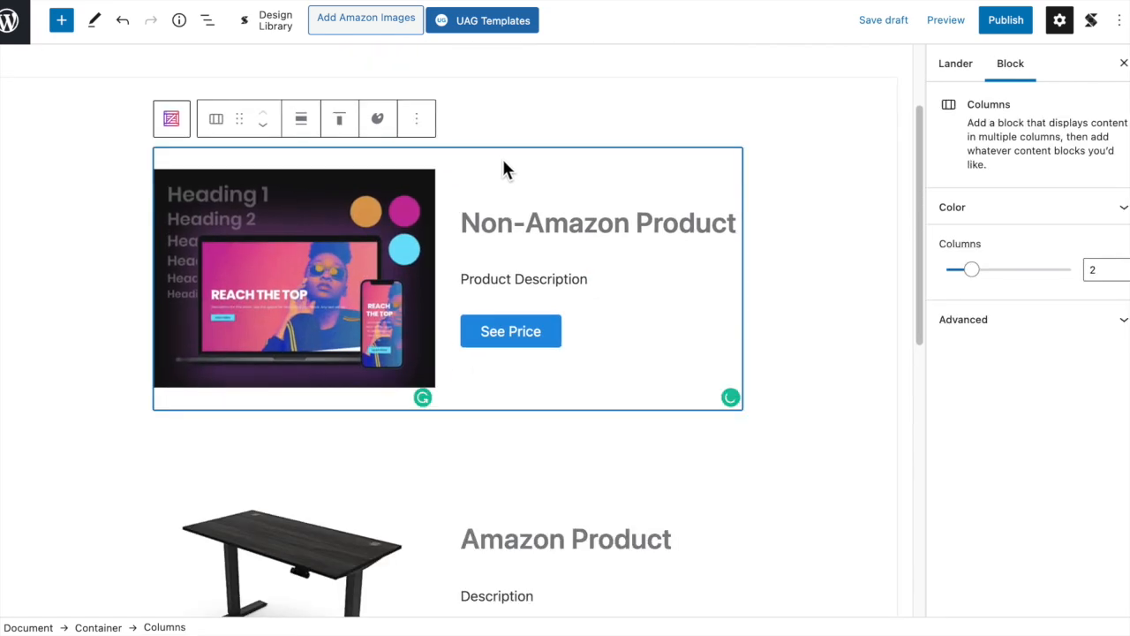
click(418, 129)
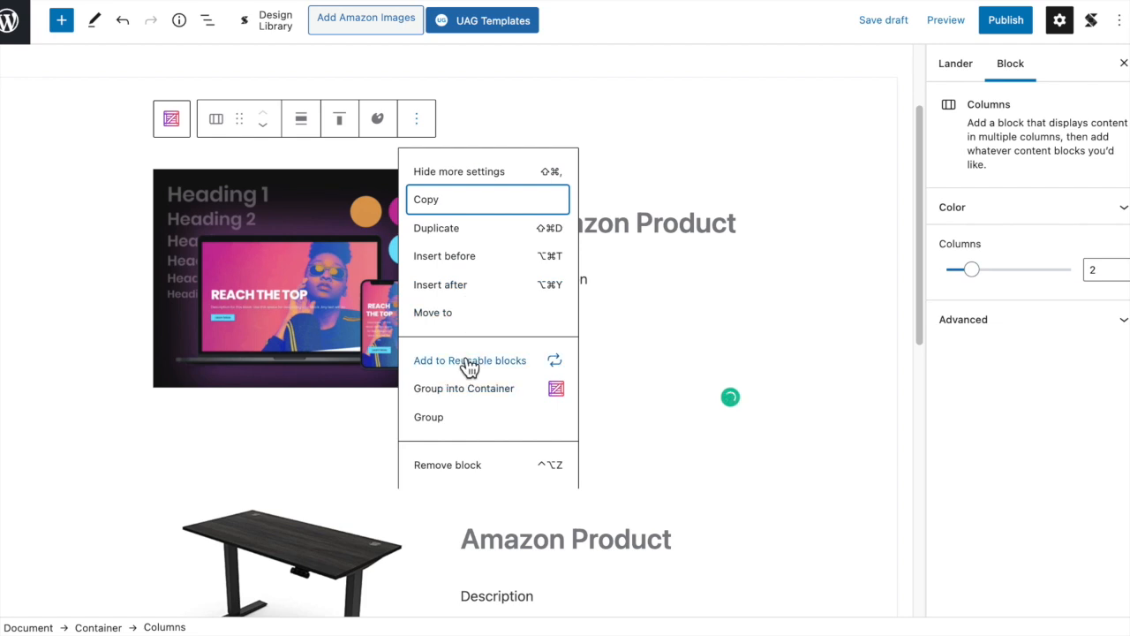
click(460, 229)
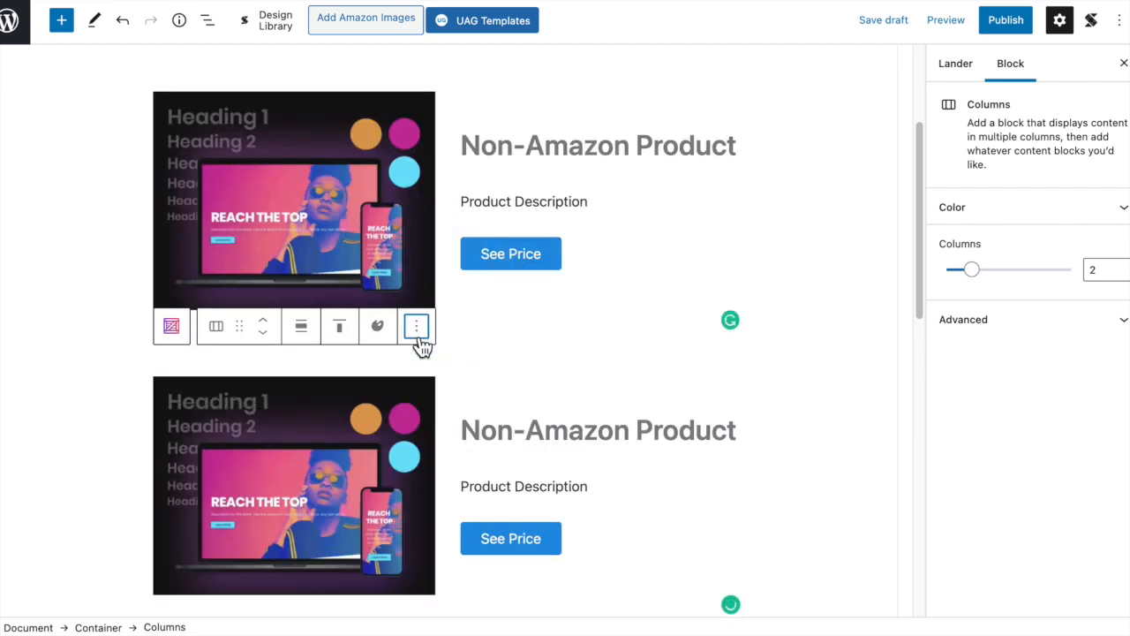
click(416, 328)
click(439, 435)
- Examine the order and layout of the duplicated Non-Amazon Product sections and the Amazon Product section below them
scroll(598, 326, down, 2)
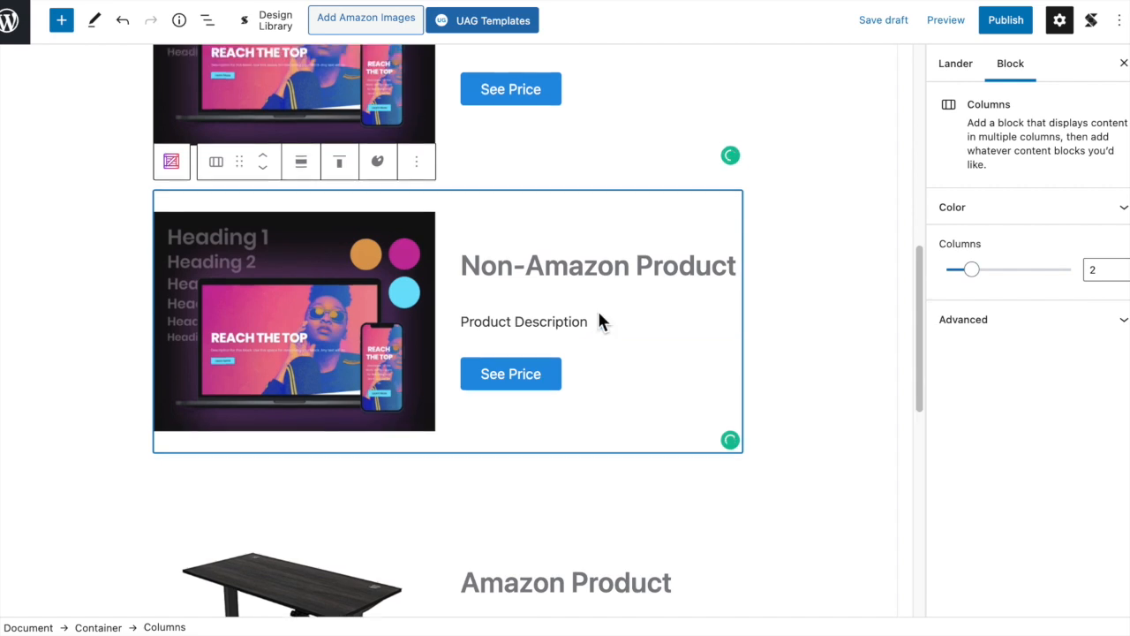
scroll(605, 292, up, 3)
scroll(529, 119, up, 1)
scroll(497, 278, down, 2)
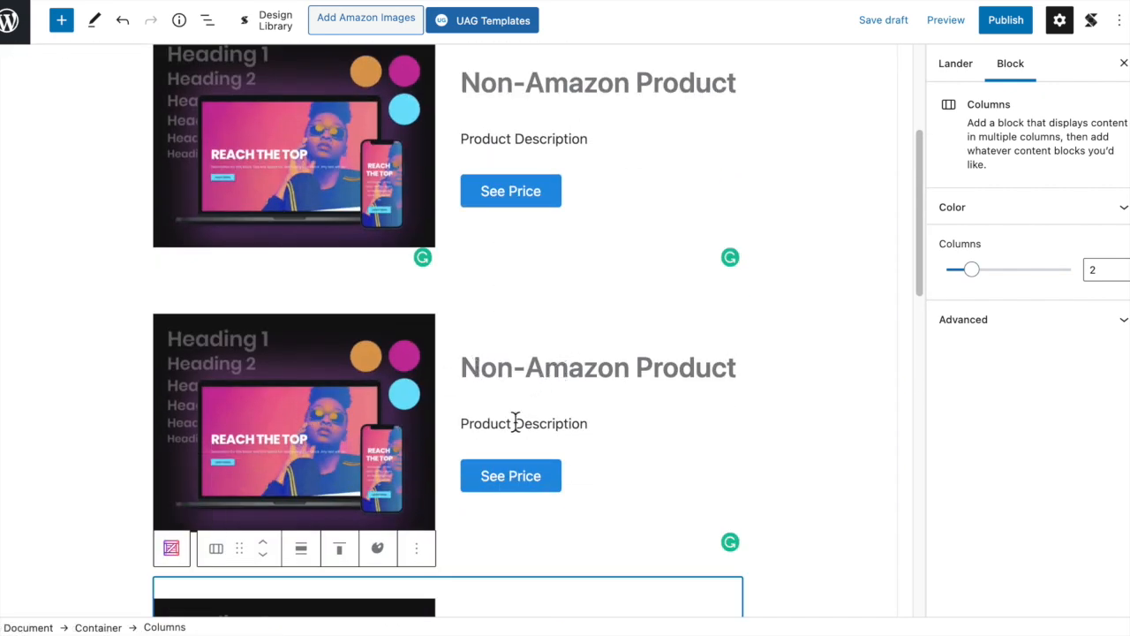
scroll(676, 403, down, 4)
scroll(598, 202, up, 3)
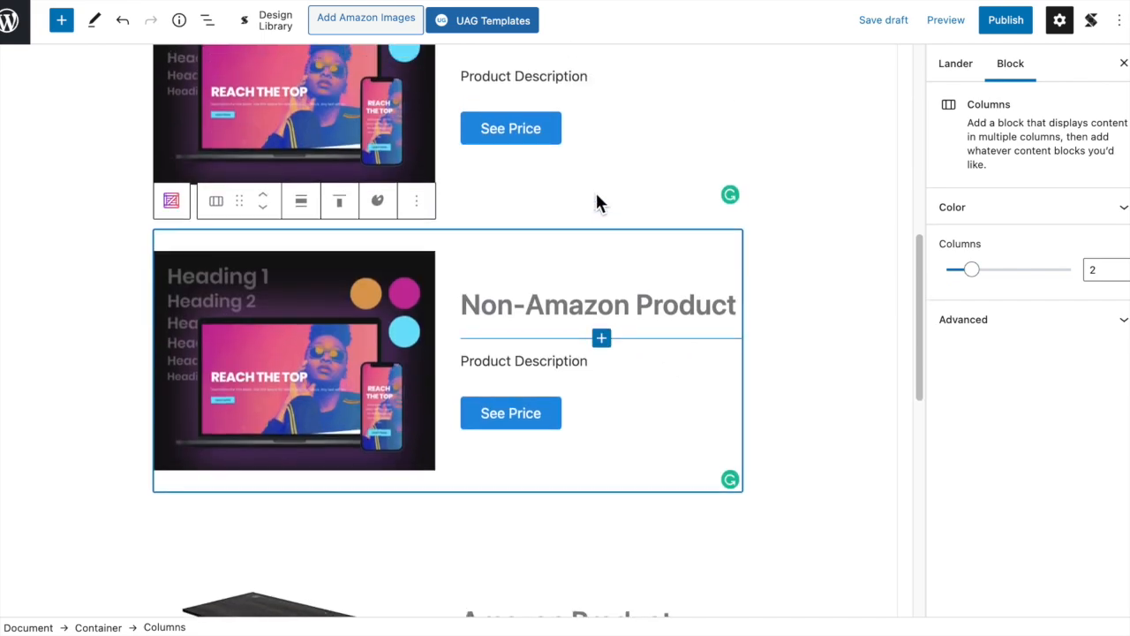
scroll(560, 272, down, 4)
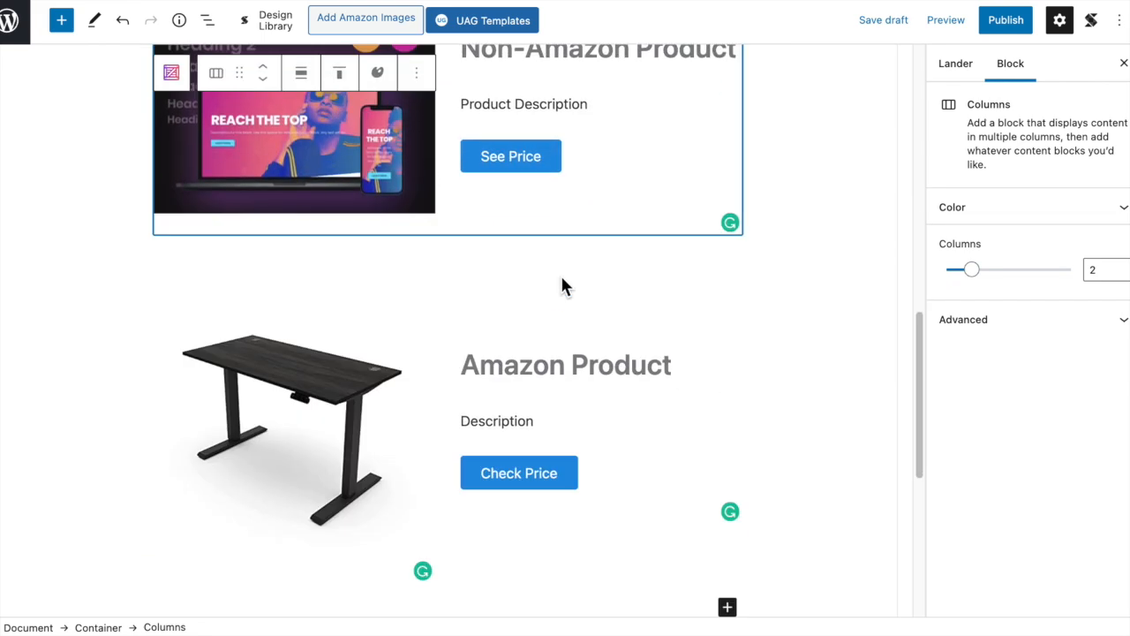
scroll(562, 270, down, 1)
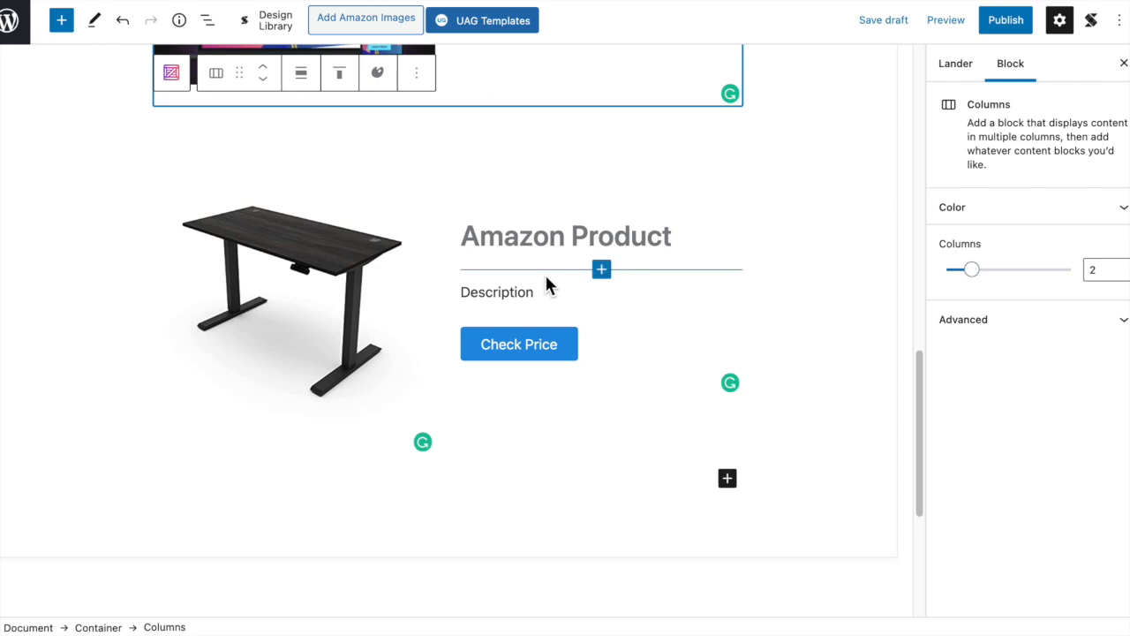
scroll(547, 284, up, 8)
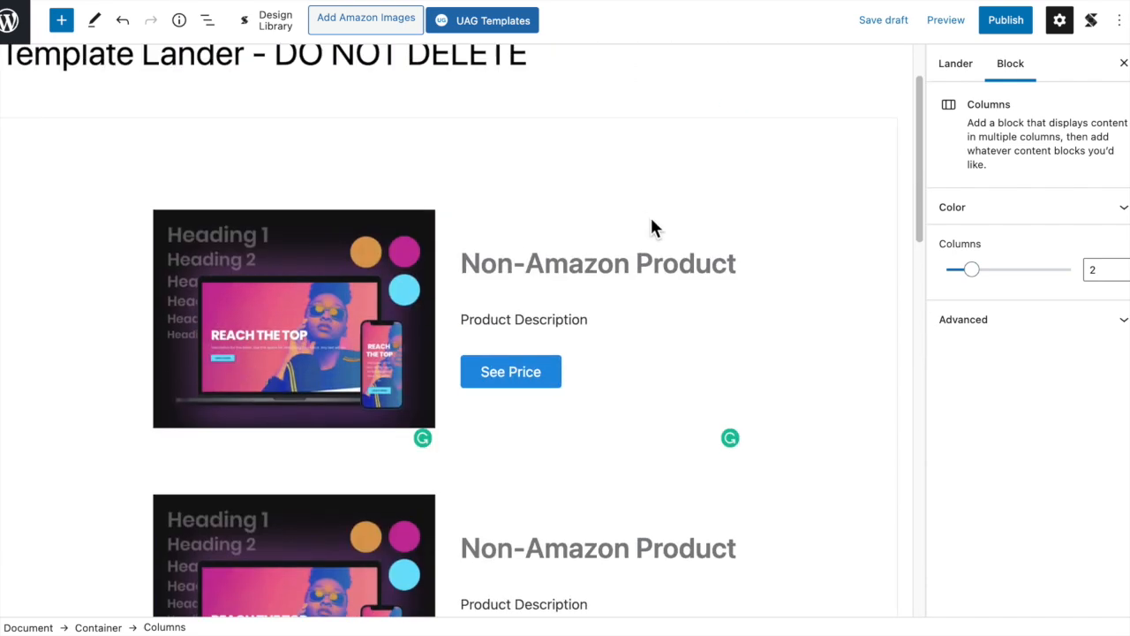